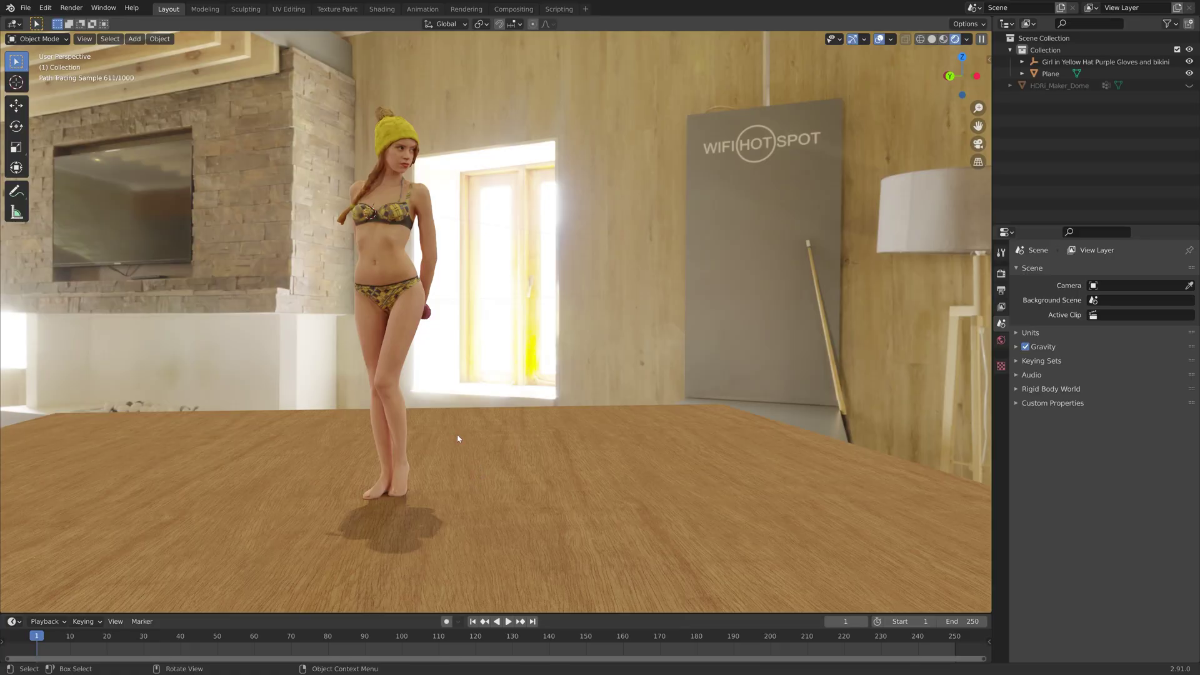
- Switch the viewport from the rendered HDRI room to Solid shading and orbit to a side angle
middle_click_drag(510, 330, 808, 88)
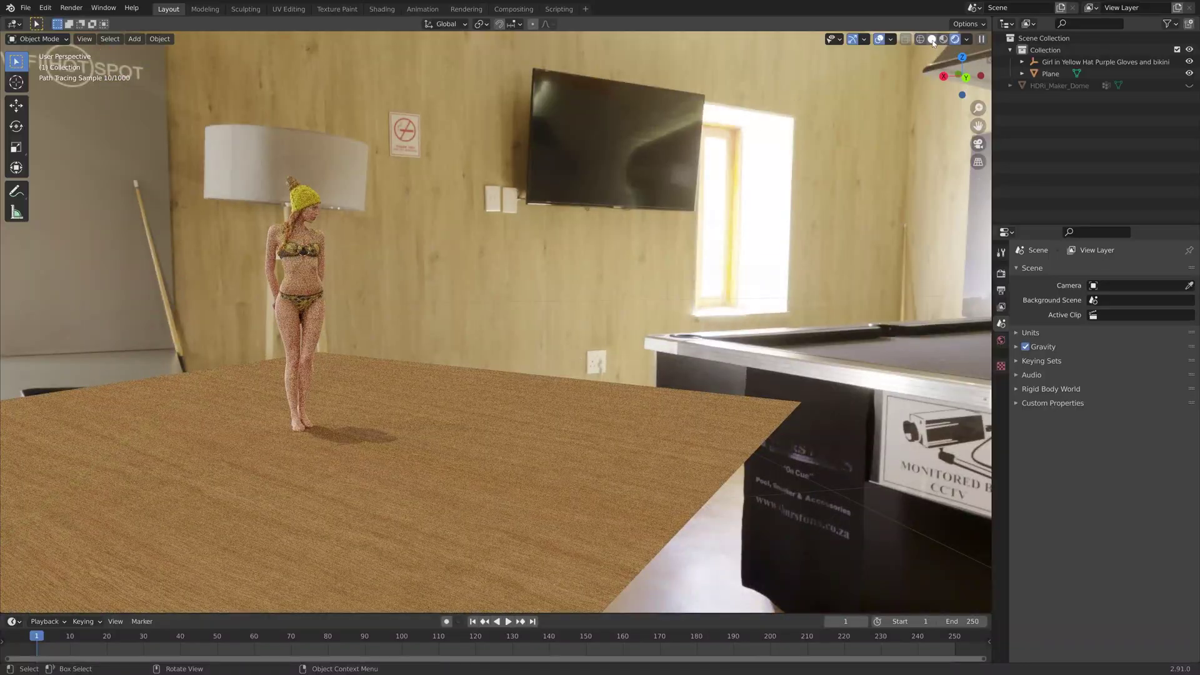
left_click(931, 39)
middle_click_drag(415, 238, 493, 244)
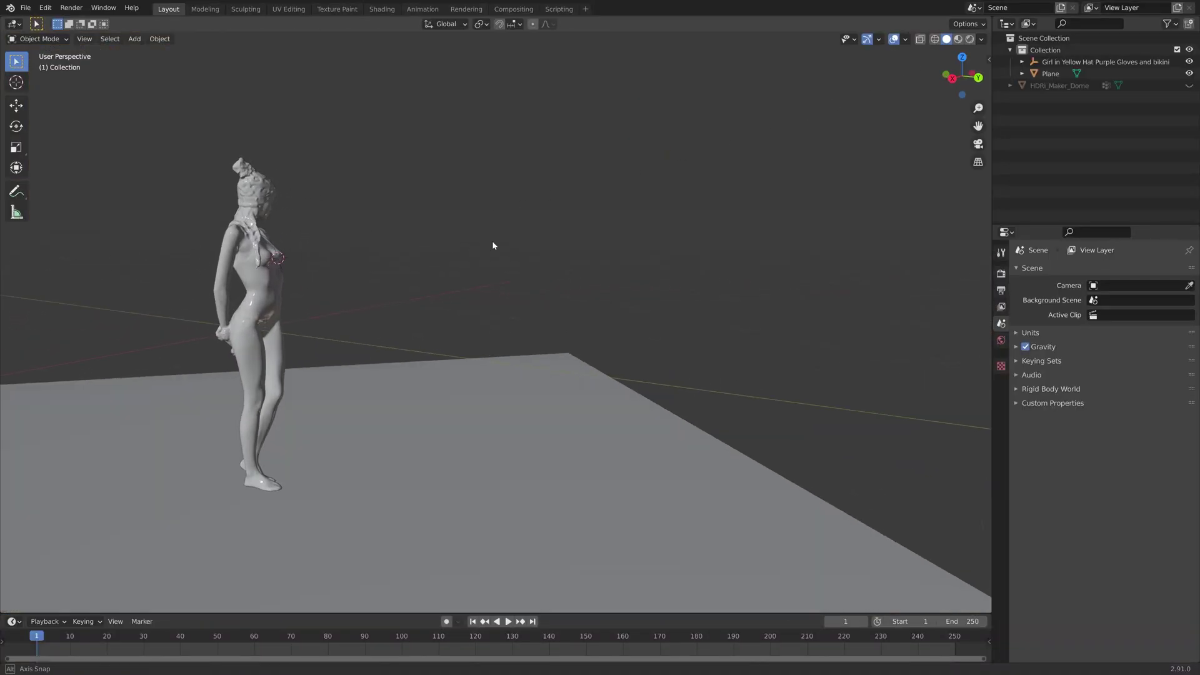
- Add a new plane mesh and rotate it 90° on Y so it stands upright
key("shift+a")
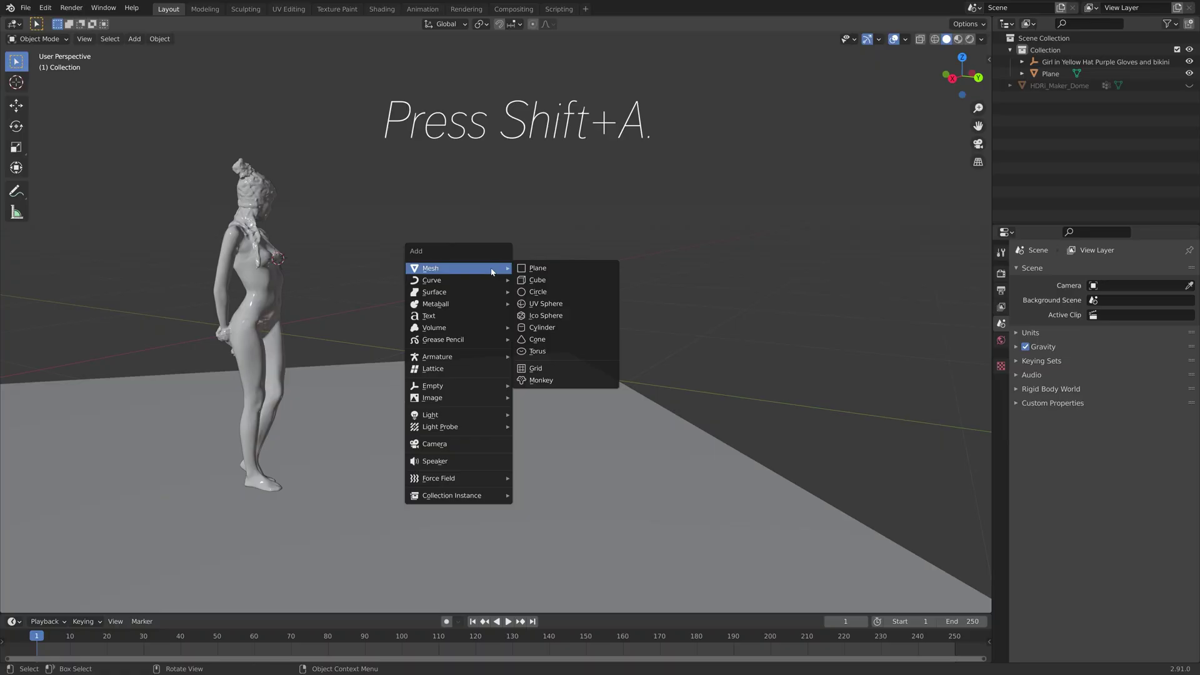
left_click(527, 266)
middle_click_drag(476, 304, 509, 331)
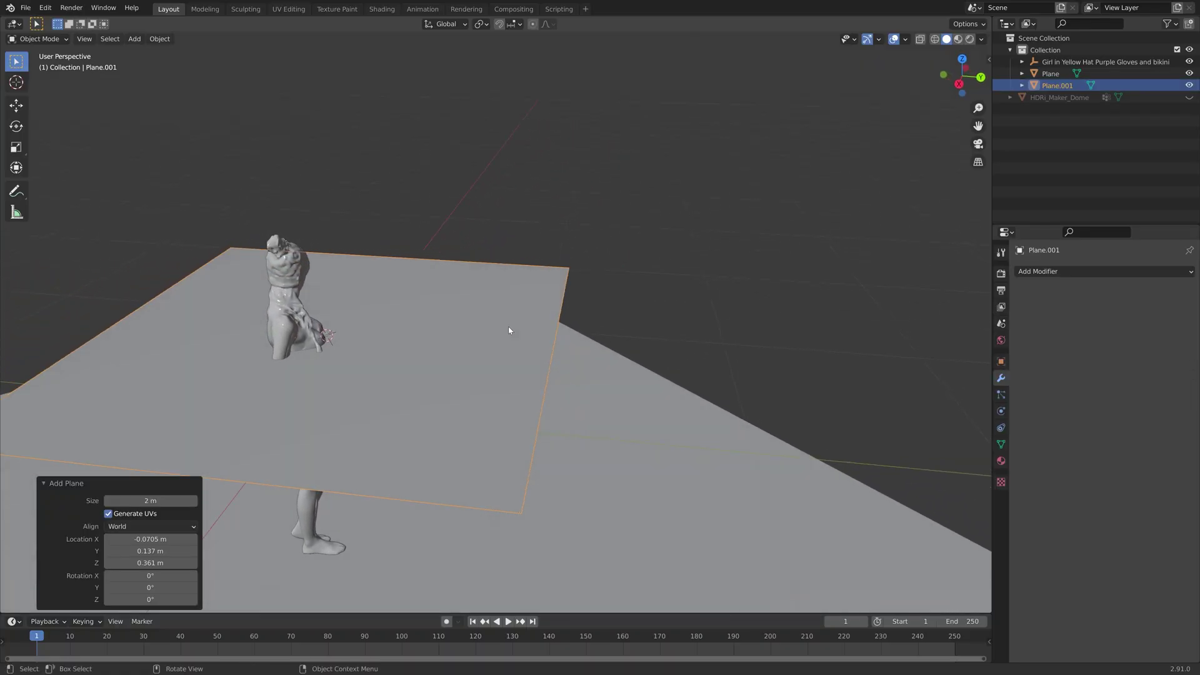
type("ry90")
key("Return")
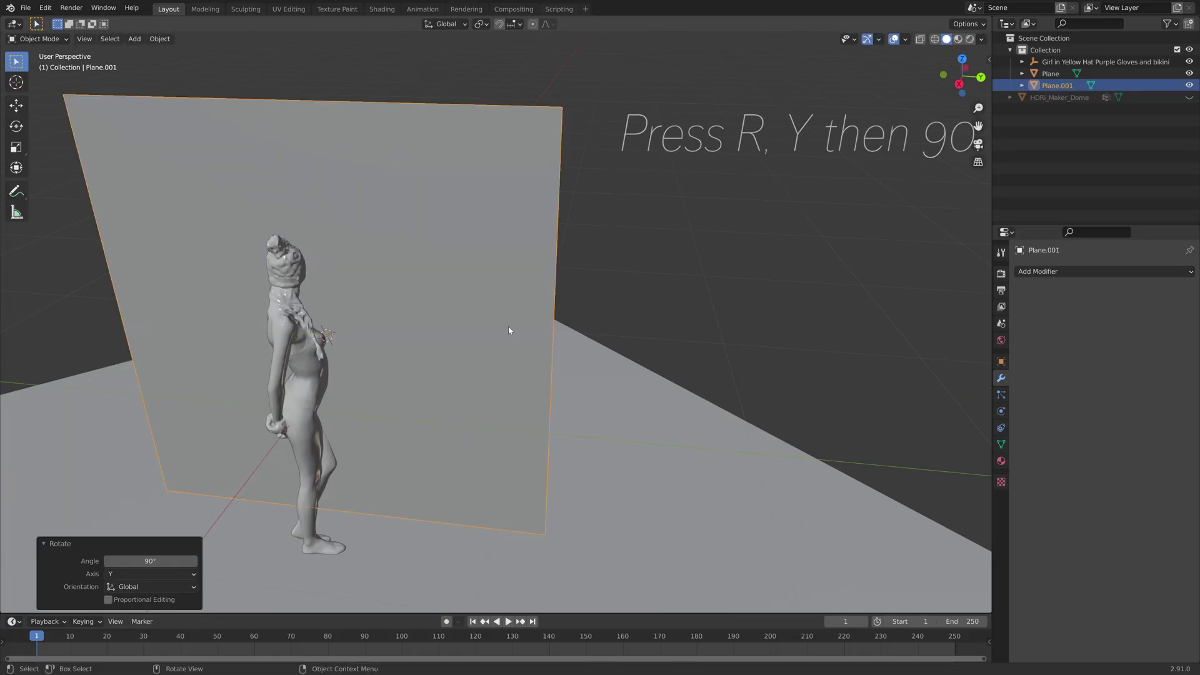
- Move the upright plane about 2.19 m along X to sit beside the girl
scroll(508, 329, "down", 3)
middle_click_drag(542, 318, 612, 310)
key("g")
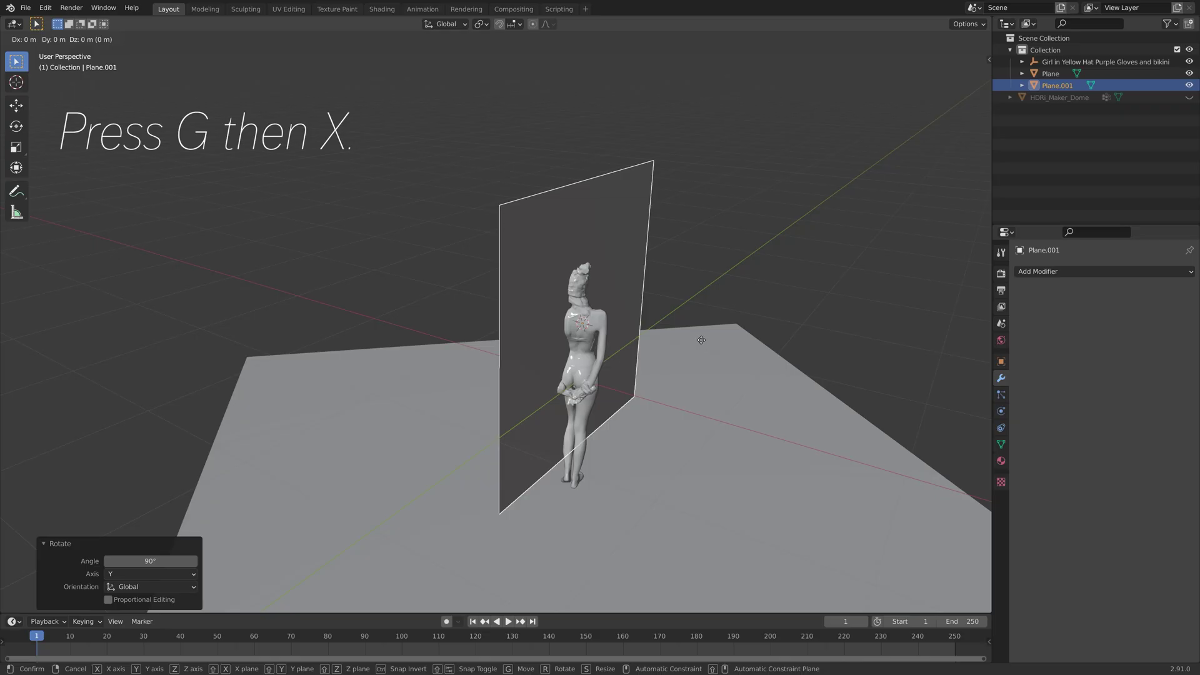
key("x")
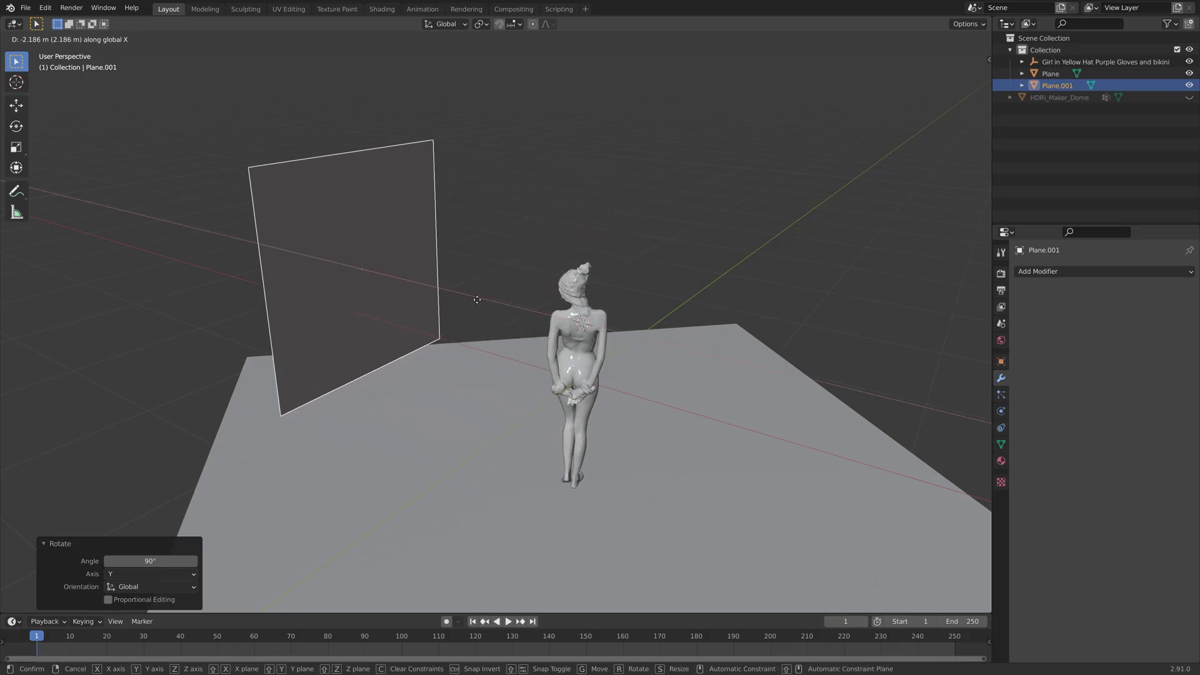
left_click(477, 303)
- In front wireframe view, shift the upright plane about 0.197 m along Z
left_click(934, 39)
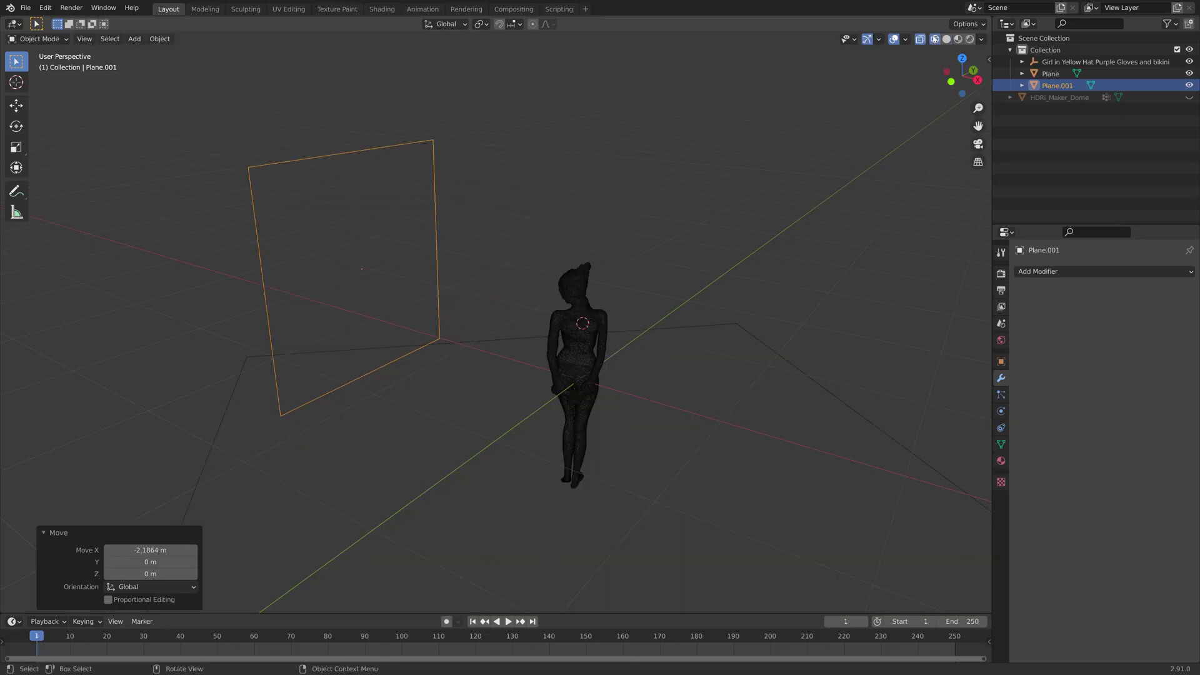
key("KP_1")
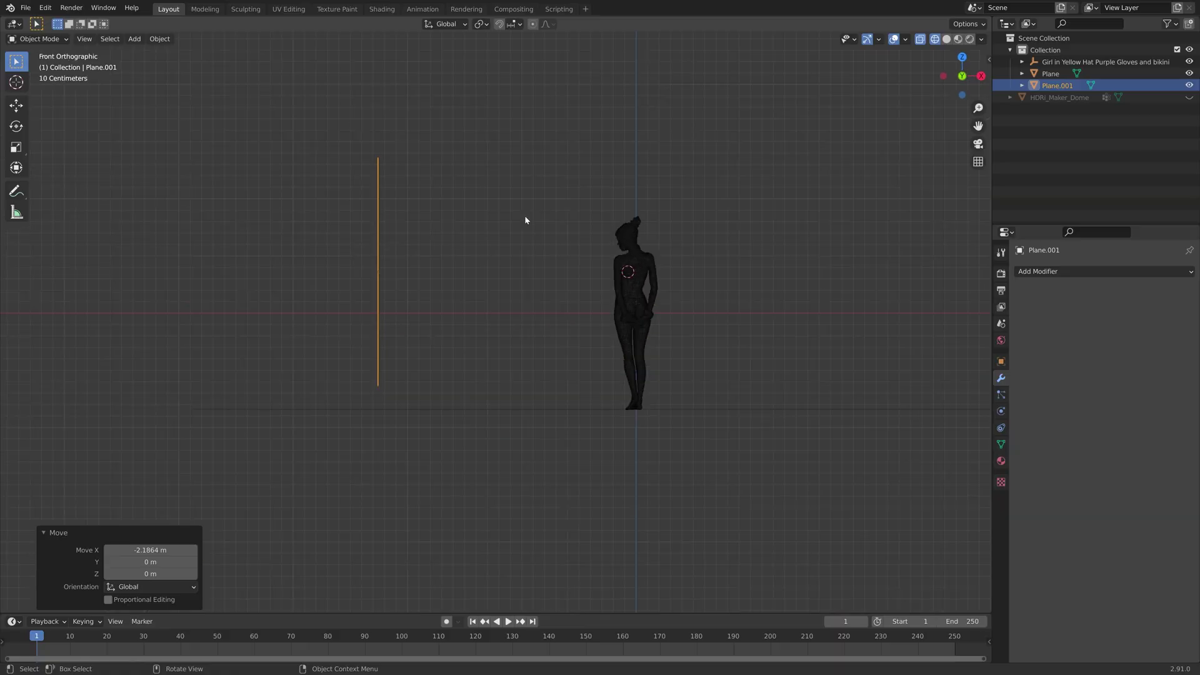
key("g")
key("z")
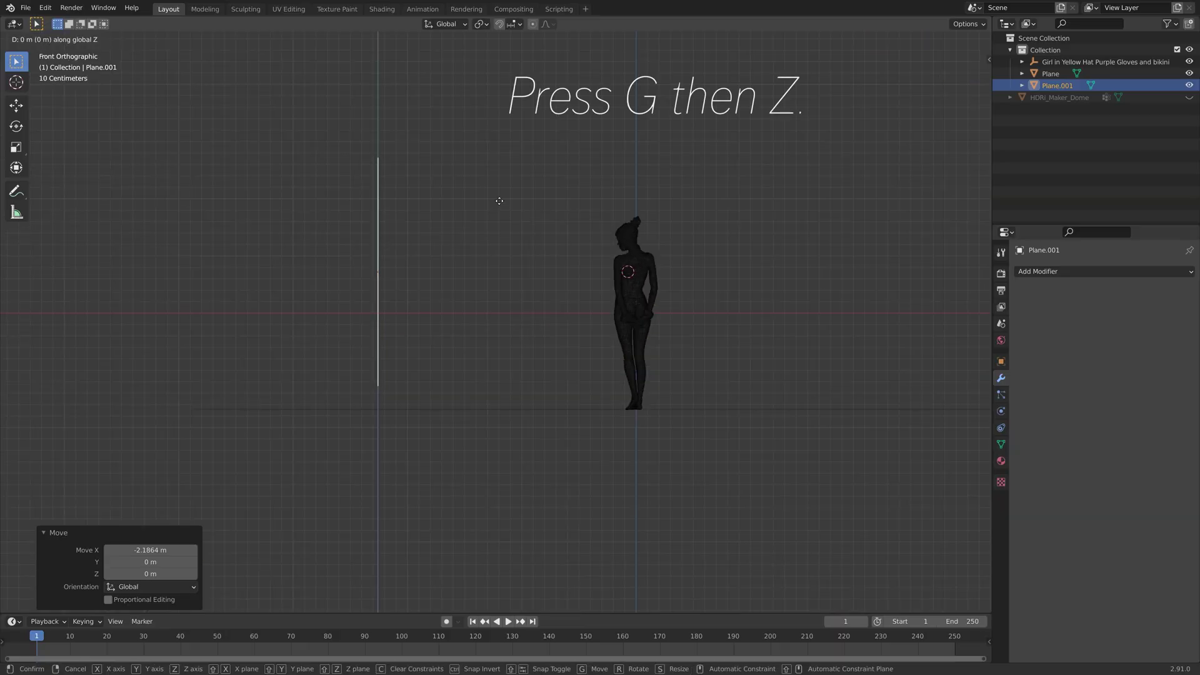
left_click(501, 223)
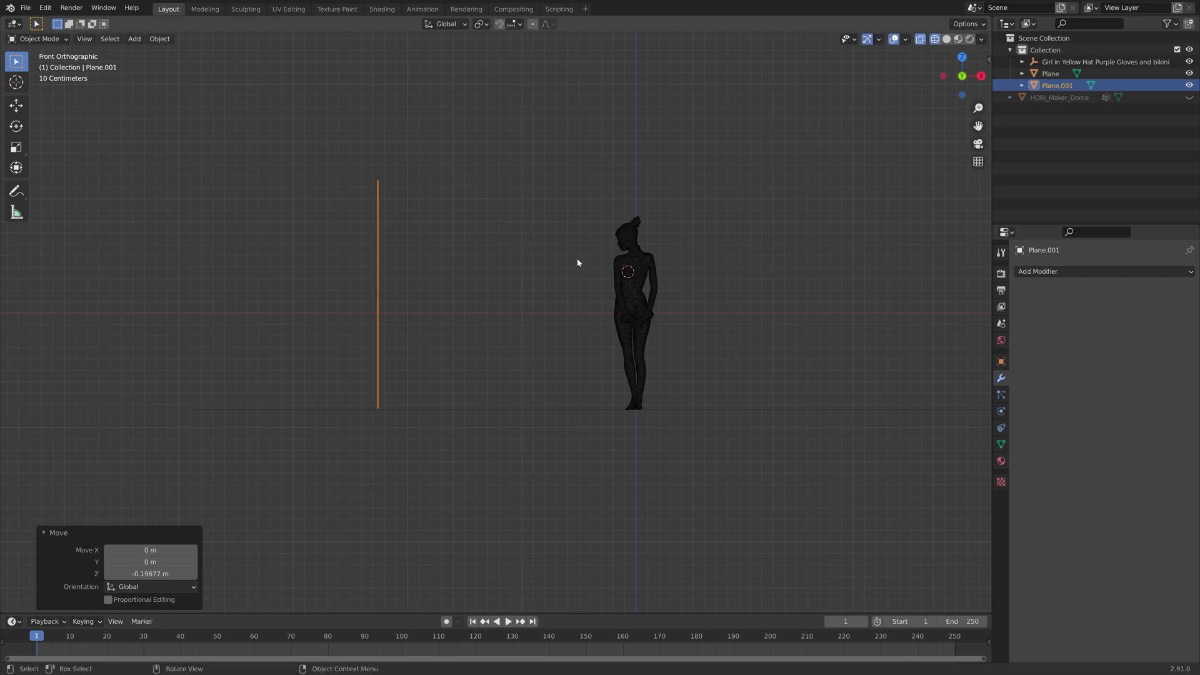
- Narrow the plane to 0.694 scale on Y and switch to Rendered shading
middle_click_drag(594, 260, 514, 291)
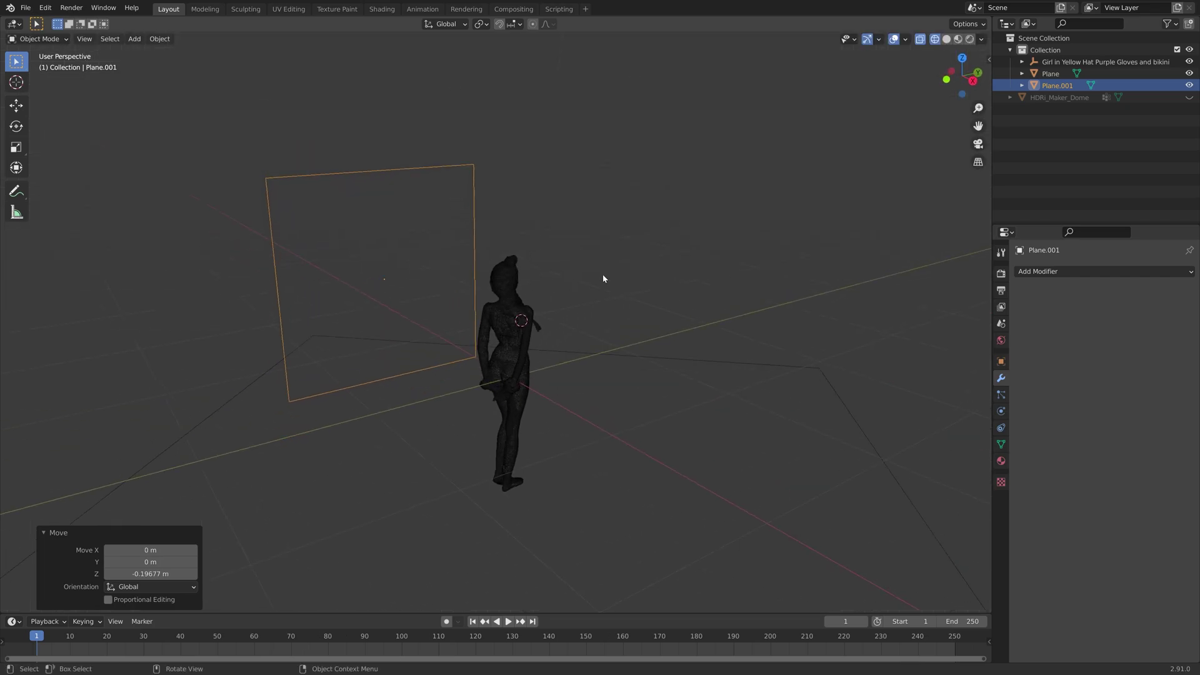
key("s")
key("y")
left_click(536, 273)
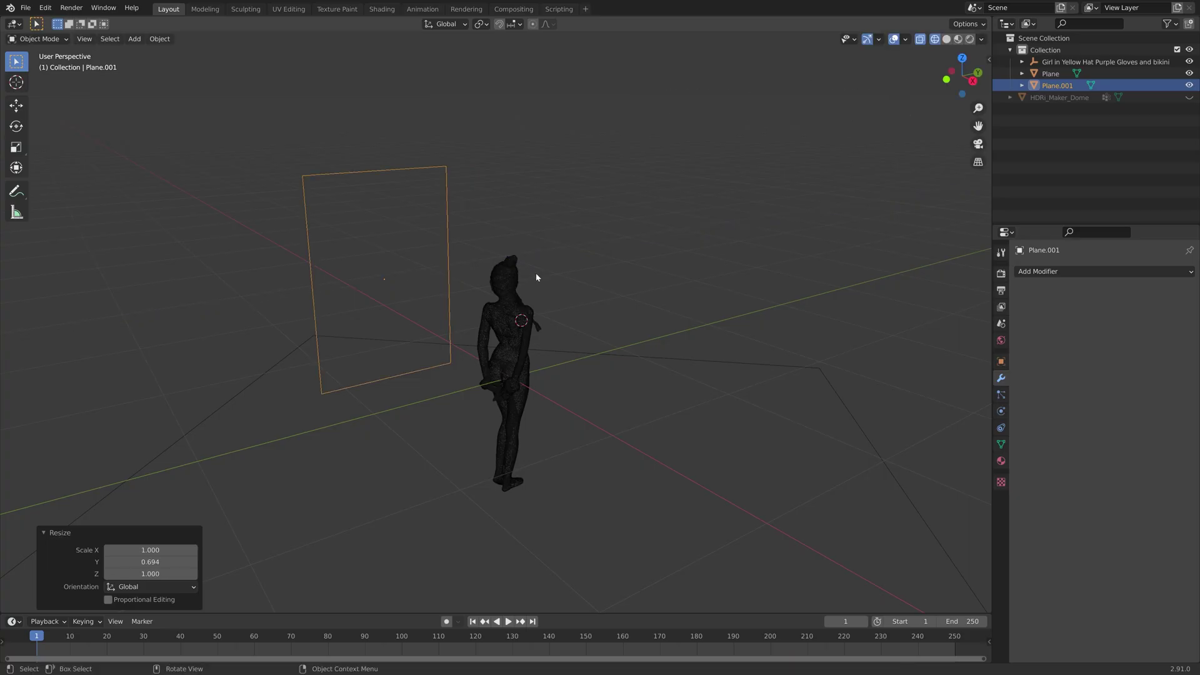
left_click(970, 40)
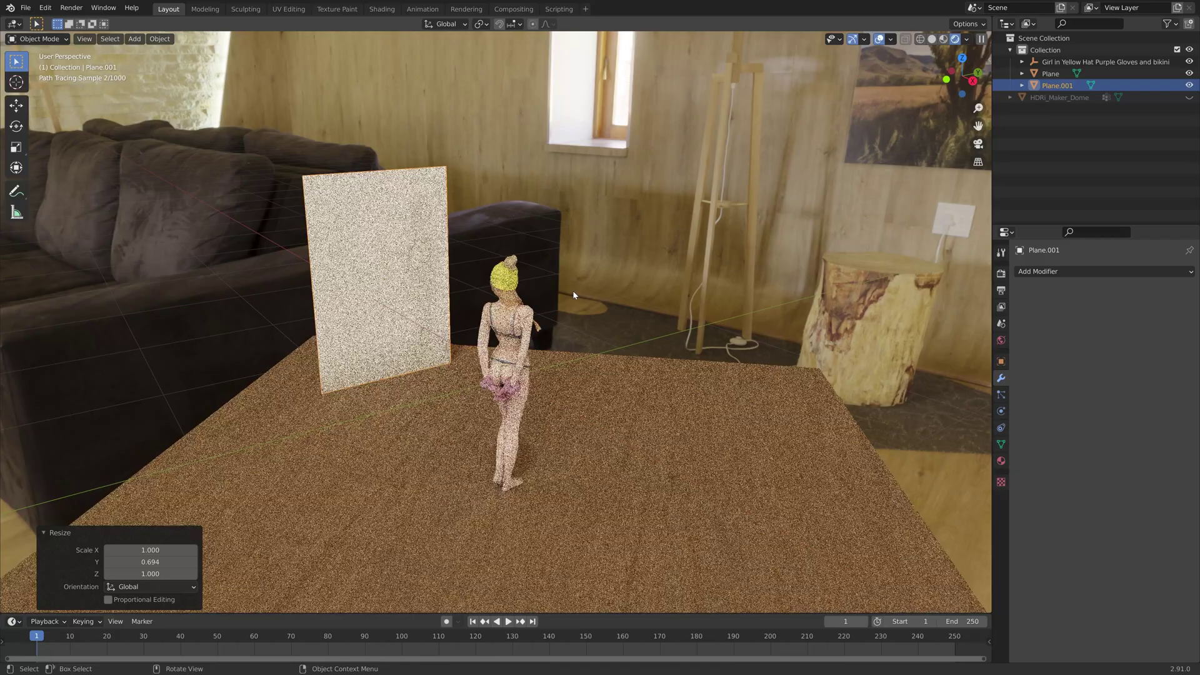
- Give the upright plane a new Glossy BSDF material, Material.003, with roughness 0.000
left_click(1001, 461)
left_click(1079, 310)
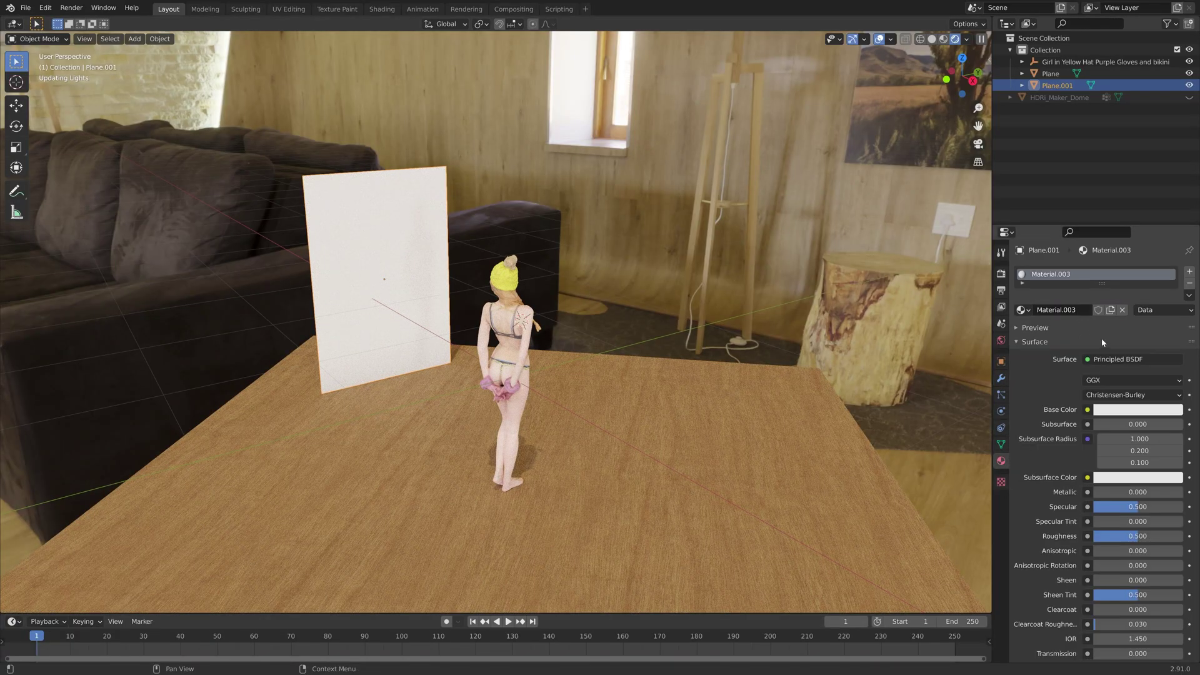
left_click(1109, 359)
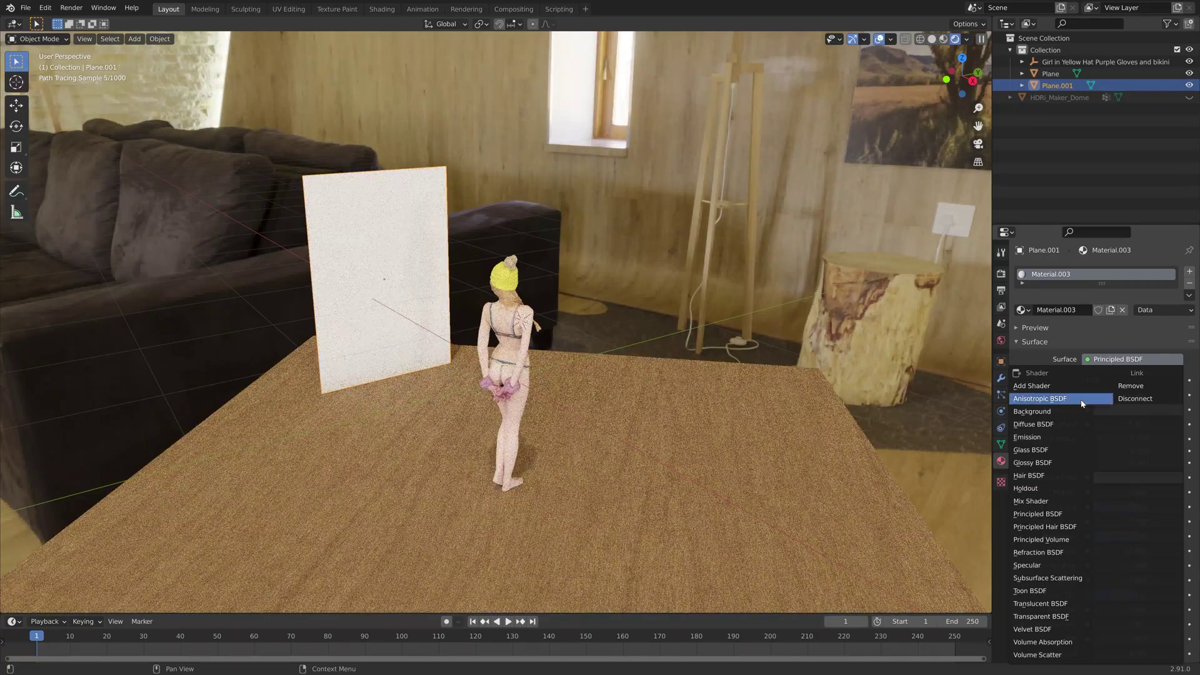
left_click(1048, 461)
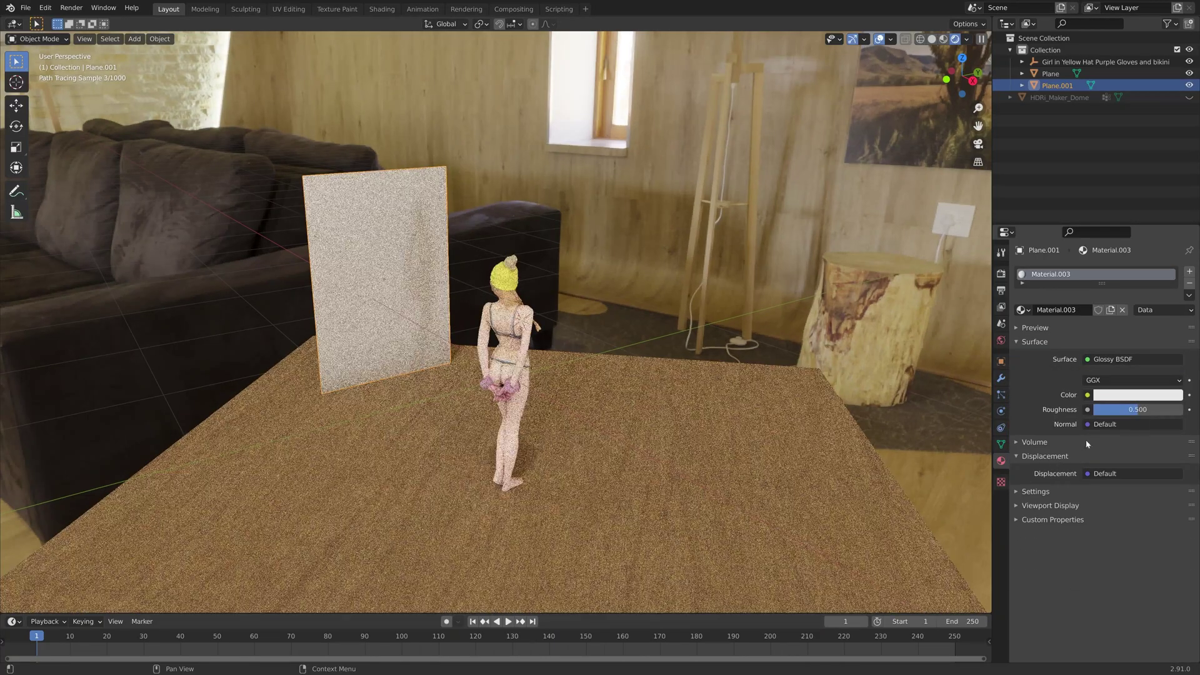
left_click_drag(1150, 413, 1100, 413)
mouse_move(687, 237)
middle_mouse_down()
mouse_move(615, 223)
mouse_move(627, 217)
mouse_move(595, 248)
mouse_move(651, 228)
mouse_move(674, 254)
middle_mouse_up()
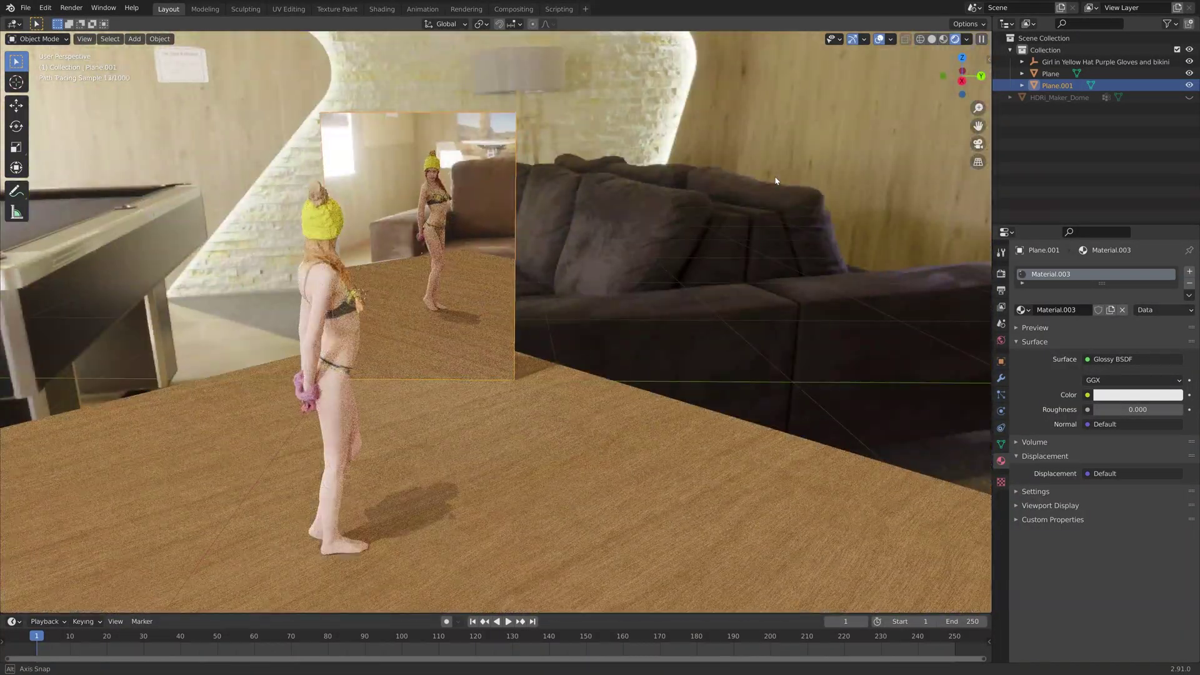
- In Solid shading, add a cube mesh and shrink it to 0.035 scale
left_click(932, 40)
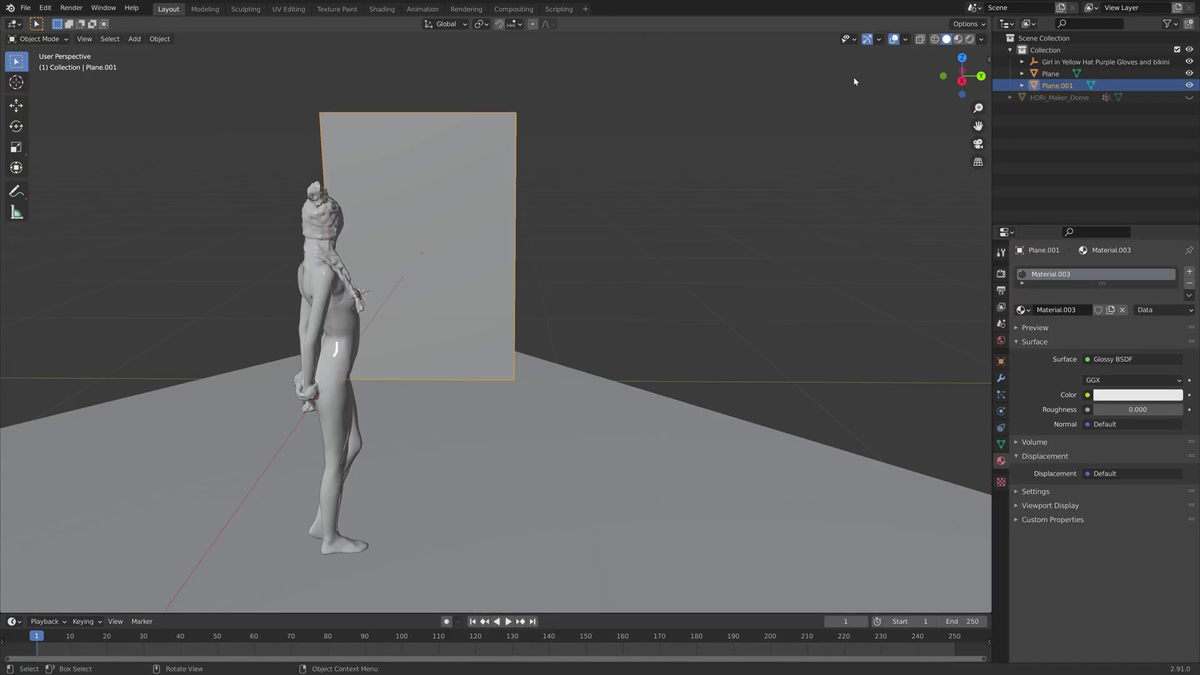
middle_click_drag(578, 153, 653, 149)
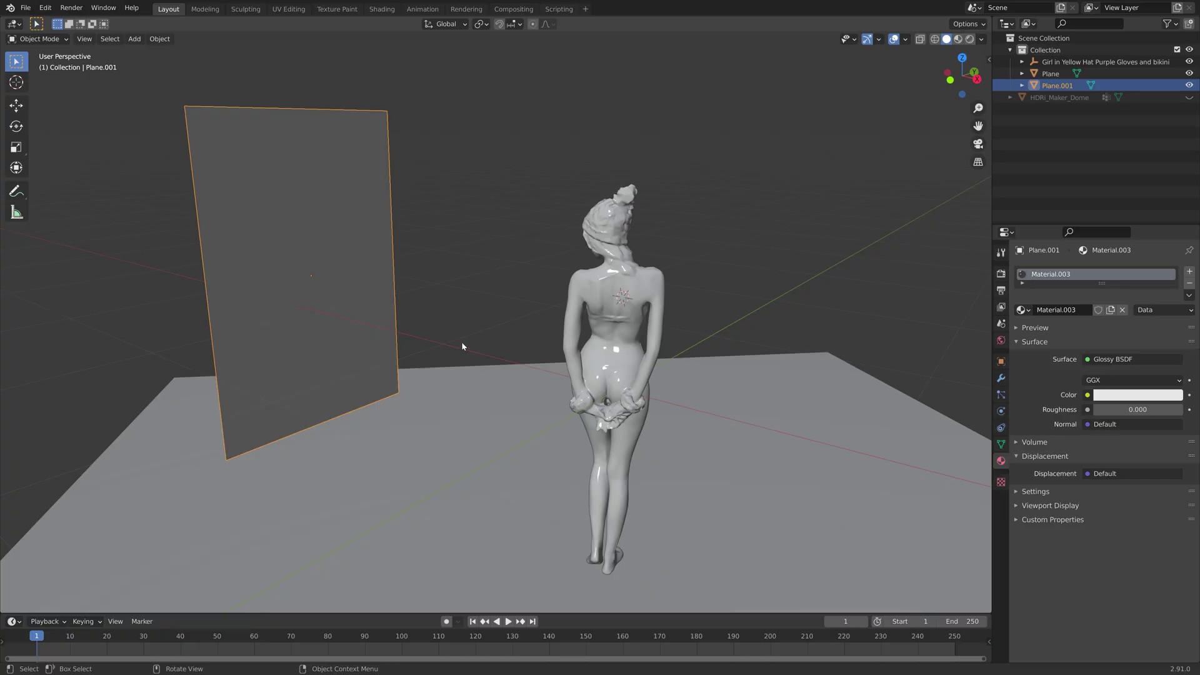
key("shift+a")
left_click(525, 355)
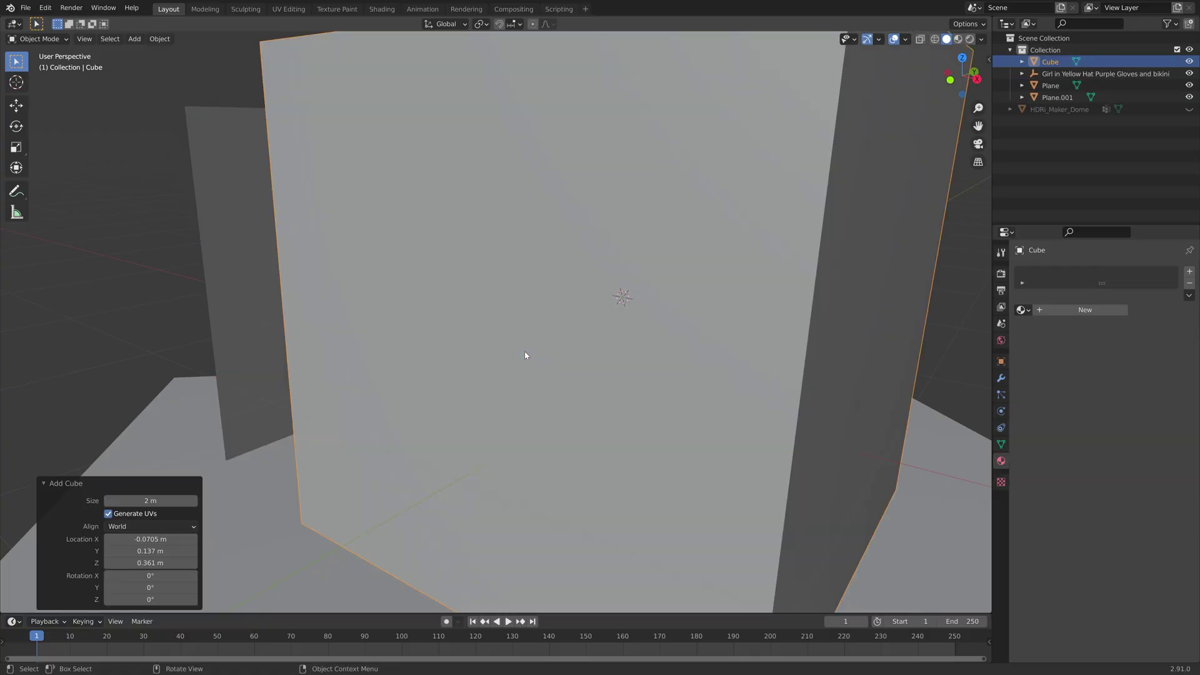
scroll(625, 357, "down", 6)
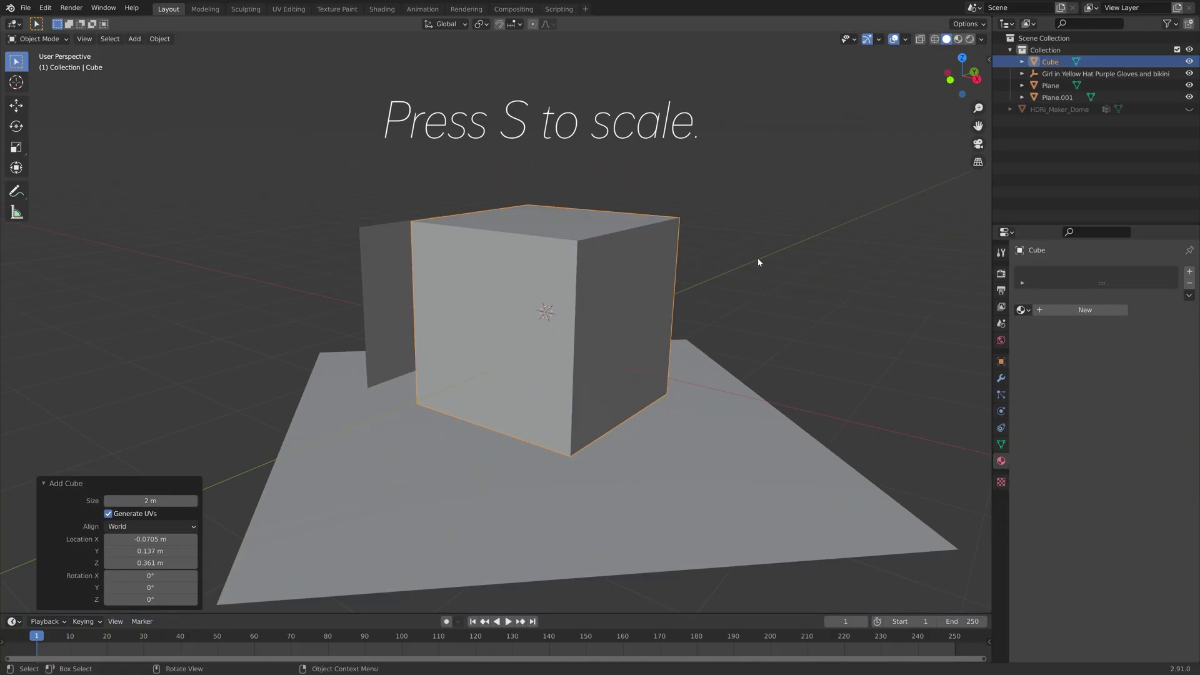
key("s")
left_click(594, 300)
- Move the tiny cube horizontally to the mirror plane's lower corner
key("g")
key("shift+z")
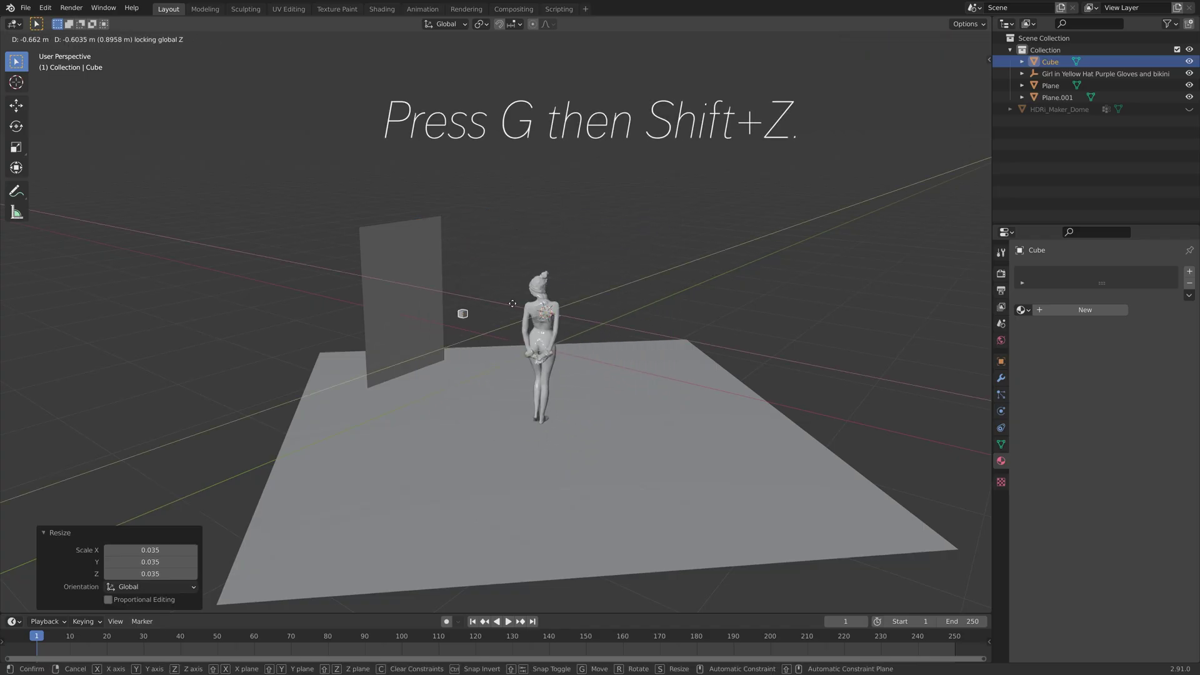
left_click(406, 295)
middle_click_drag(414, 294, 505, 299)
key("g")
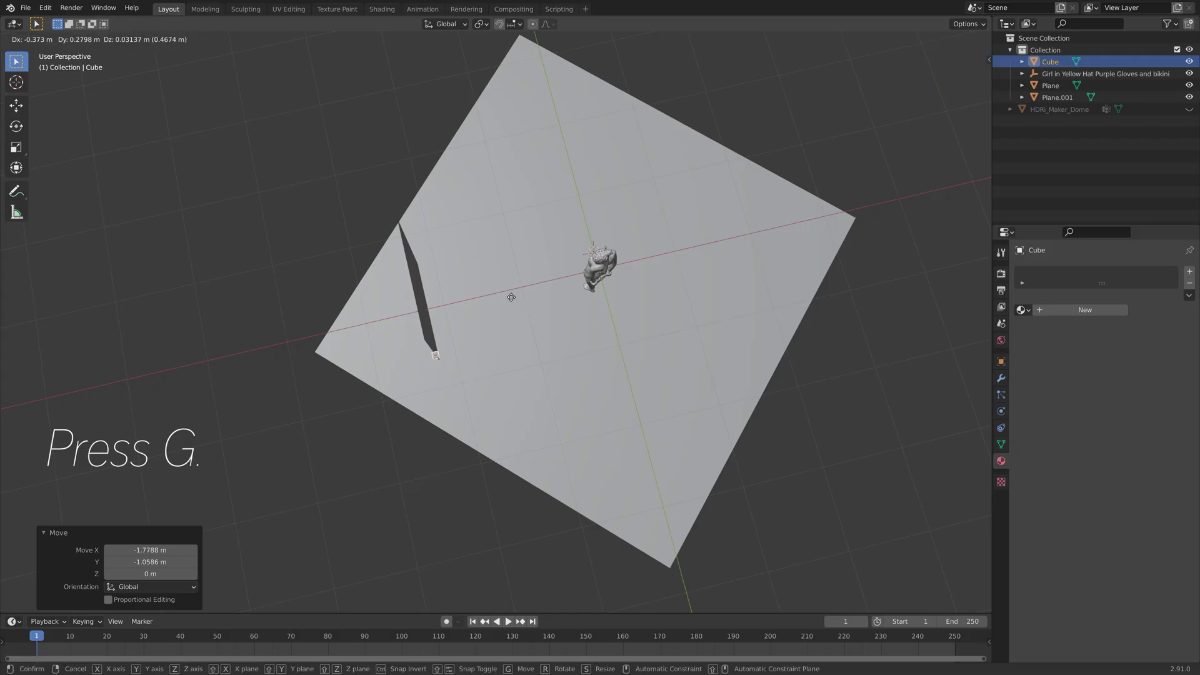
left_click(511, 298)
middle_click_drag(463, 377, 479, 355)
- Resize the cube and nudge it along Y onto the mirror plane's left edge
key("g")
left_click(500, 281)
key("s")
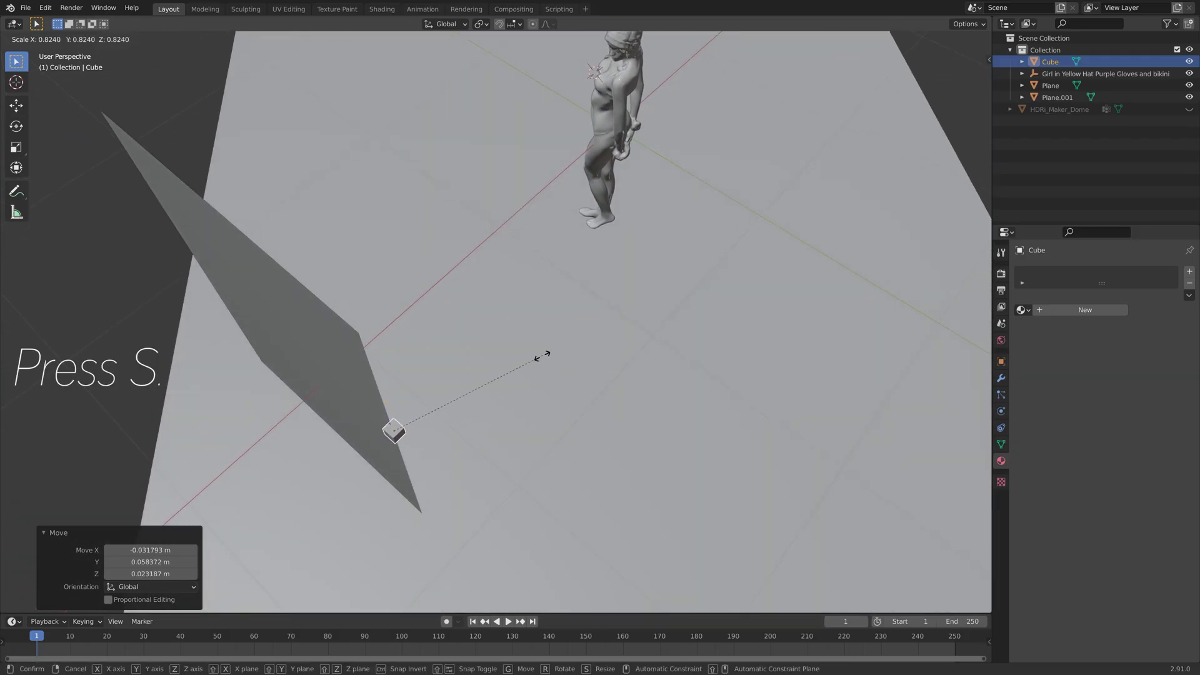
left_click(523, 398)
key("g")
key("y")
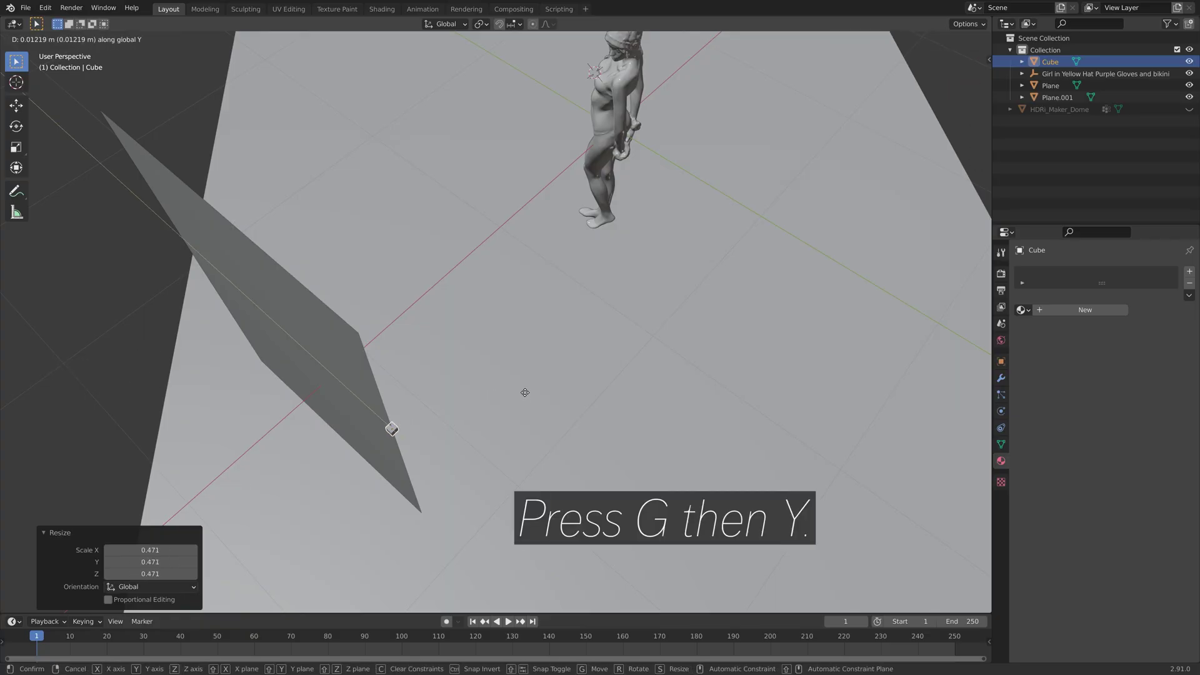
left_click(524, 395)
middle_click_drag(525, 395, 534, 307)
- Stretch the cube on Z into a tall bar, thin it to 0.526, and lower it
key("s")
key("z")
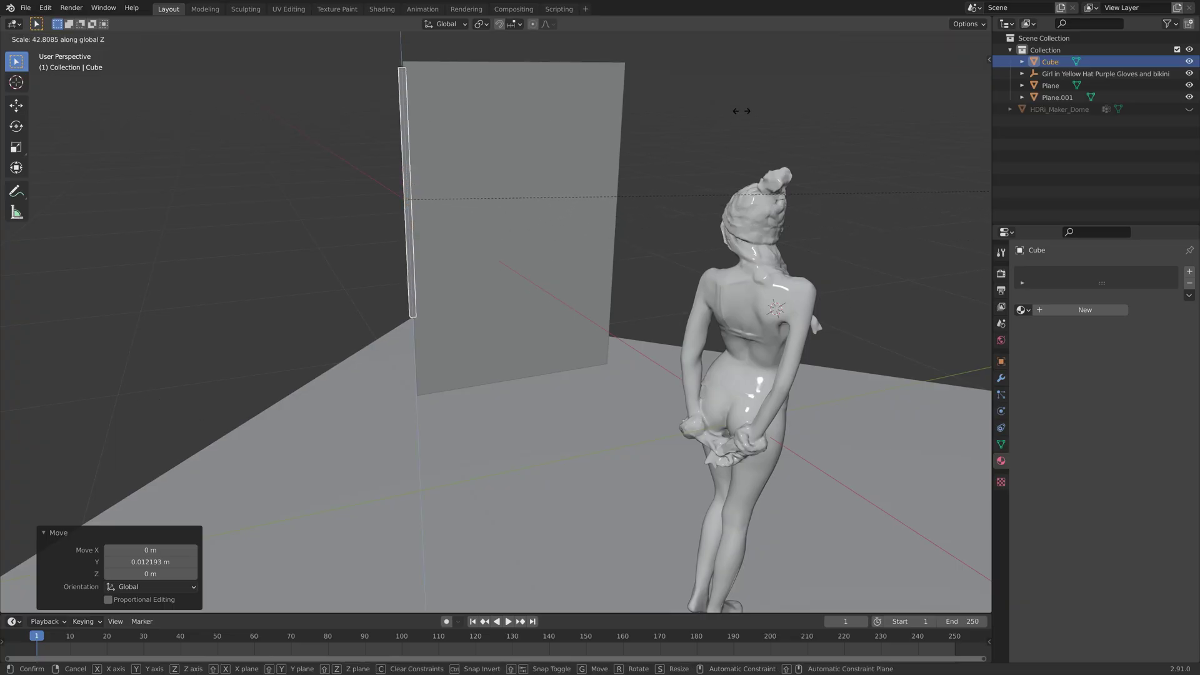
left_click(905, 371)
key("s")
key("shift+z")
left_click(485, 198)
key("g")
key("z")
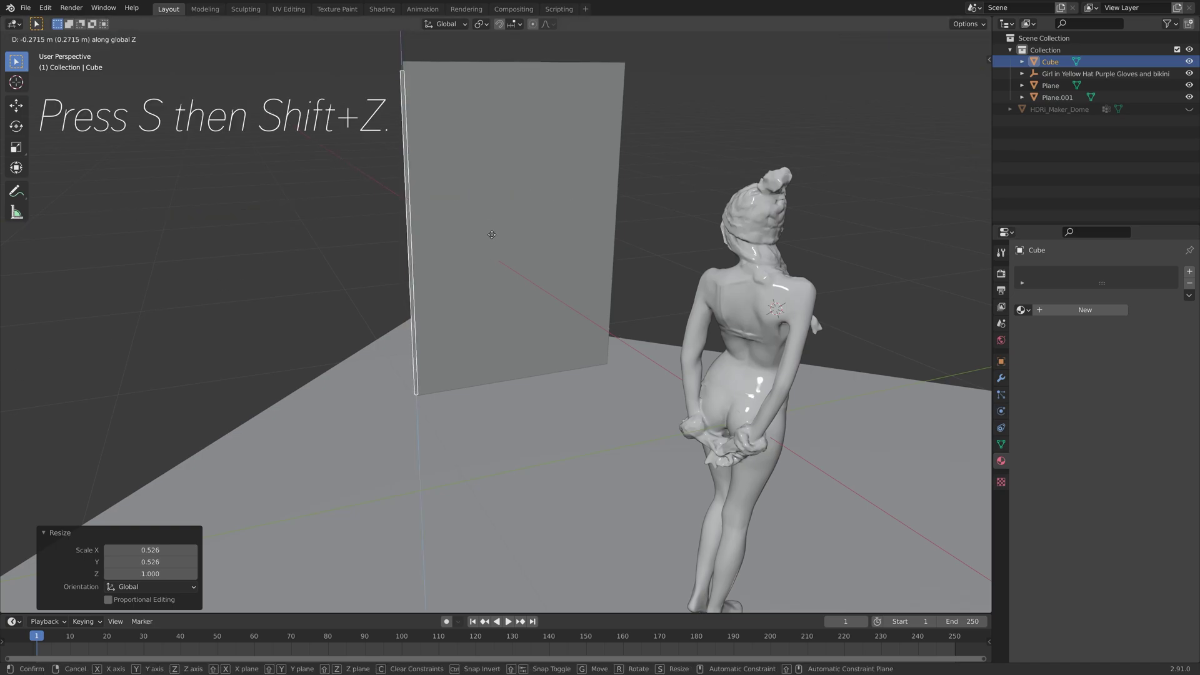
left_click(474, 207)
- In right side view, scale the bar to 1.040 on Z and nudge it slightly down
key("KP_1")
key("KP_3")
key("KP_Decimal")
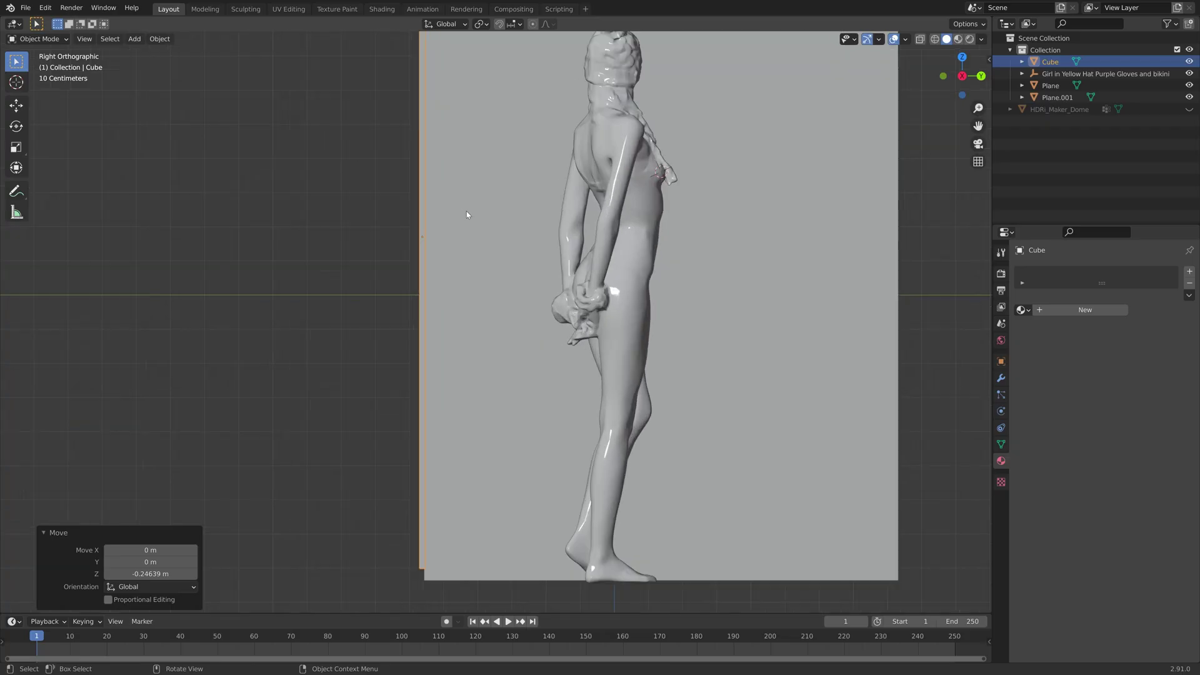
scroll(459, 213, "down", 2)
key("s")
key("z")
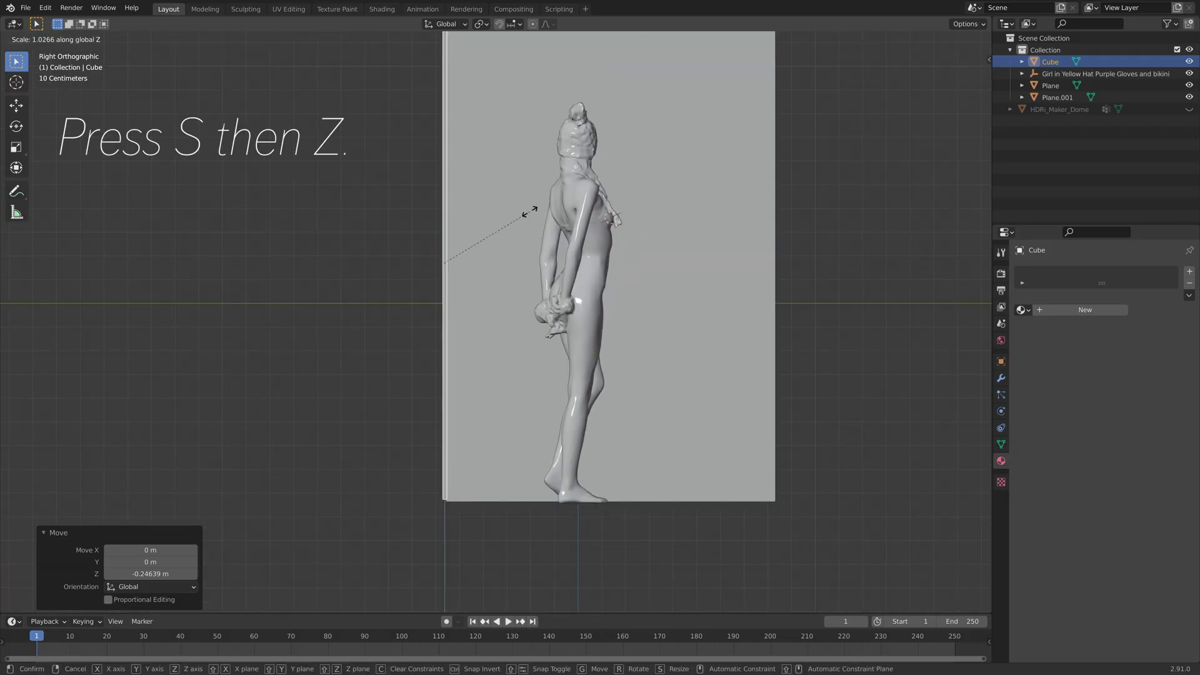
left_click(531, 211)
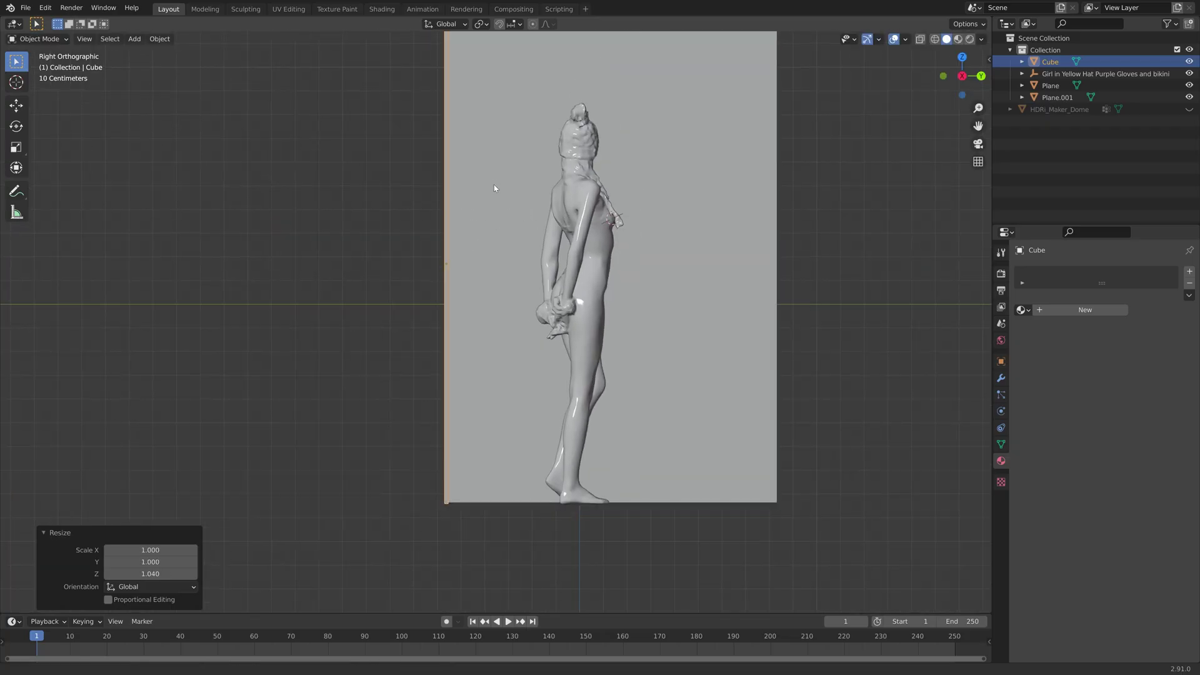
middle_click_drag(493, 180, 490, 228, "shift")
key("g")
key("z")
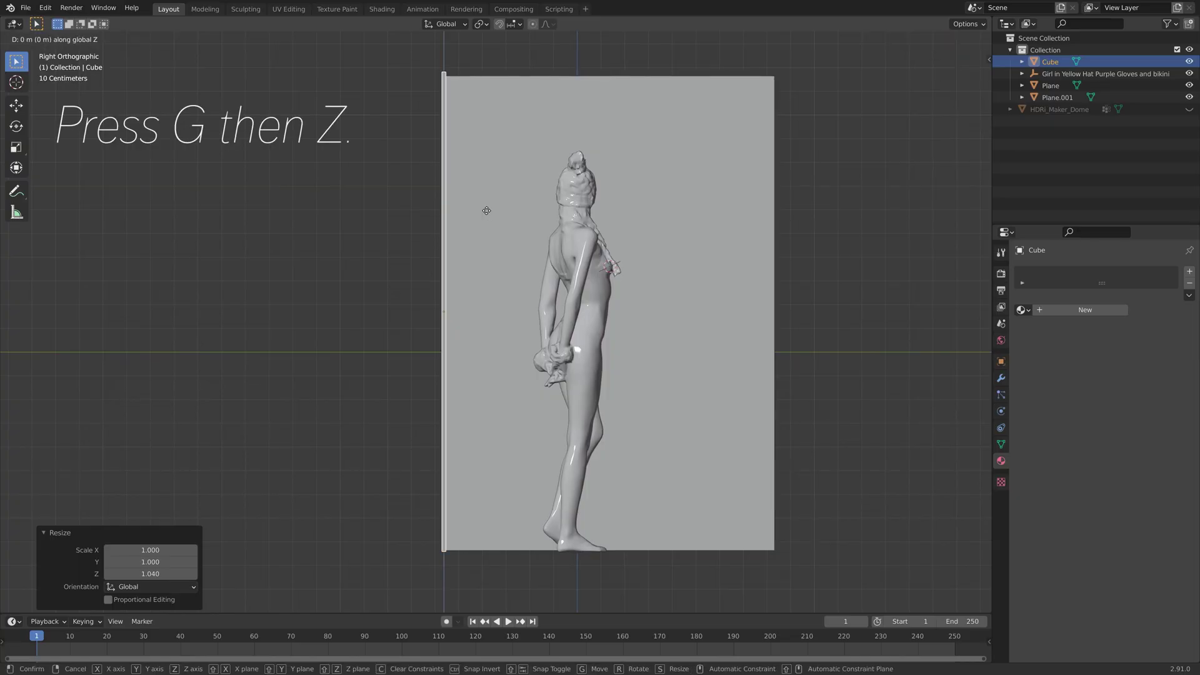
left_click(486, 212)
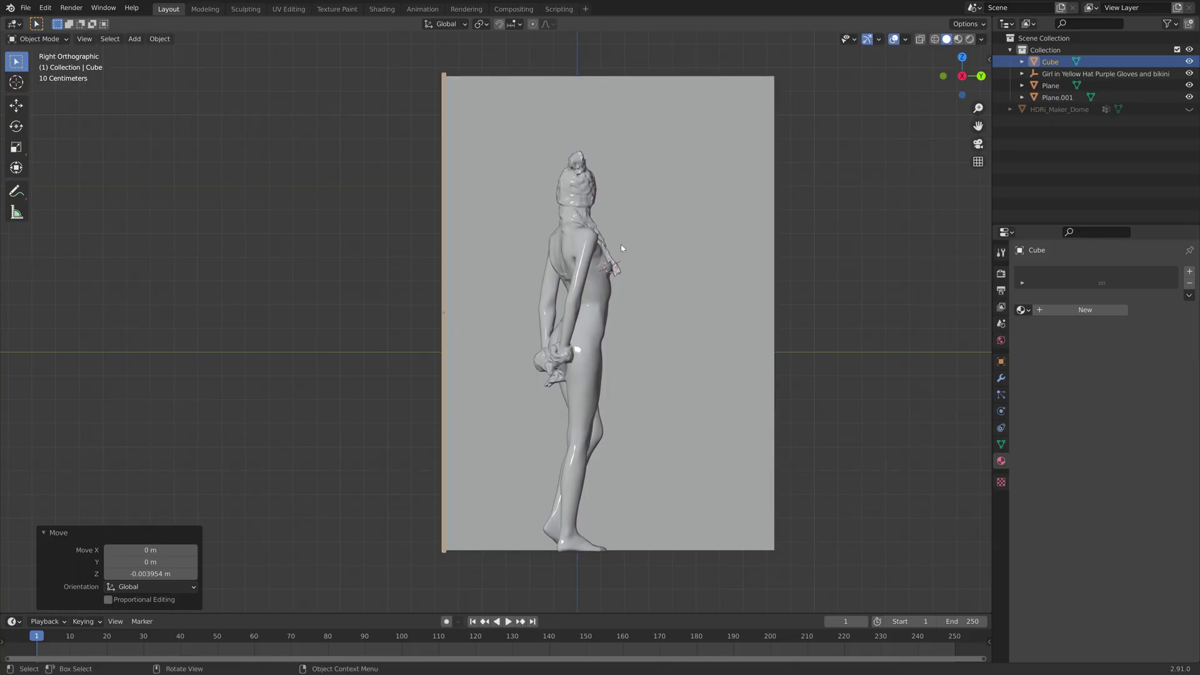
- Add a Mirror modifier on Axis Y with Plane.001 as mirror object, then preview rendered
left_click(1000, 378)
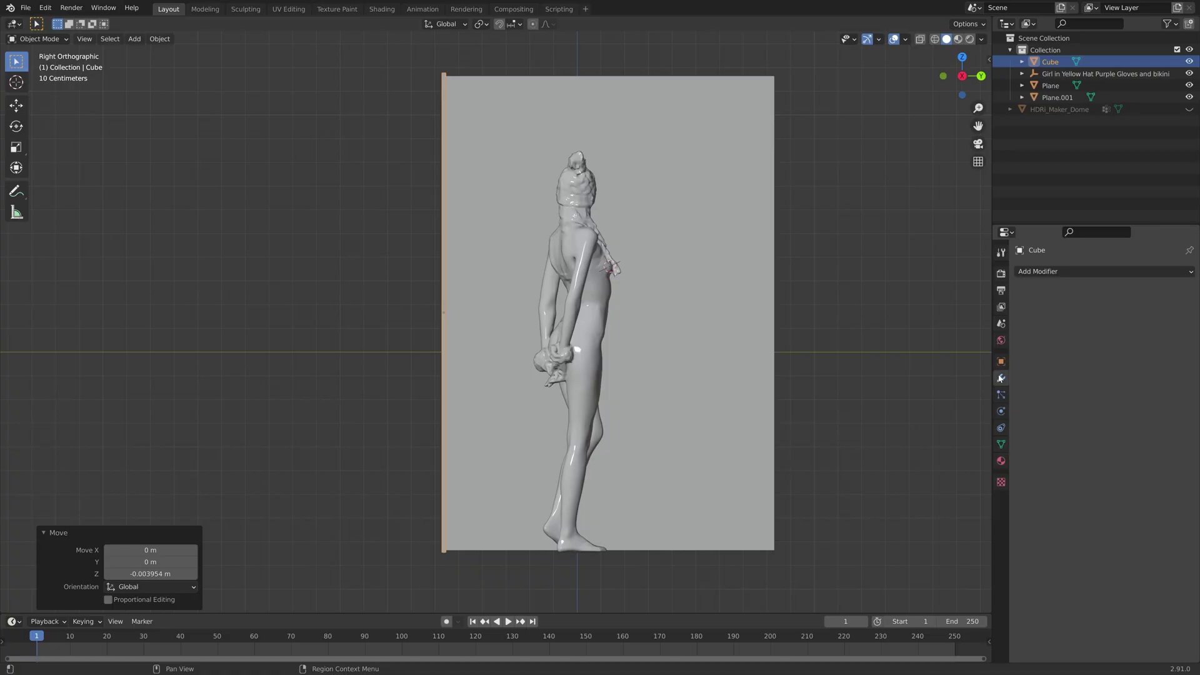
left_click(1054, 272)
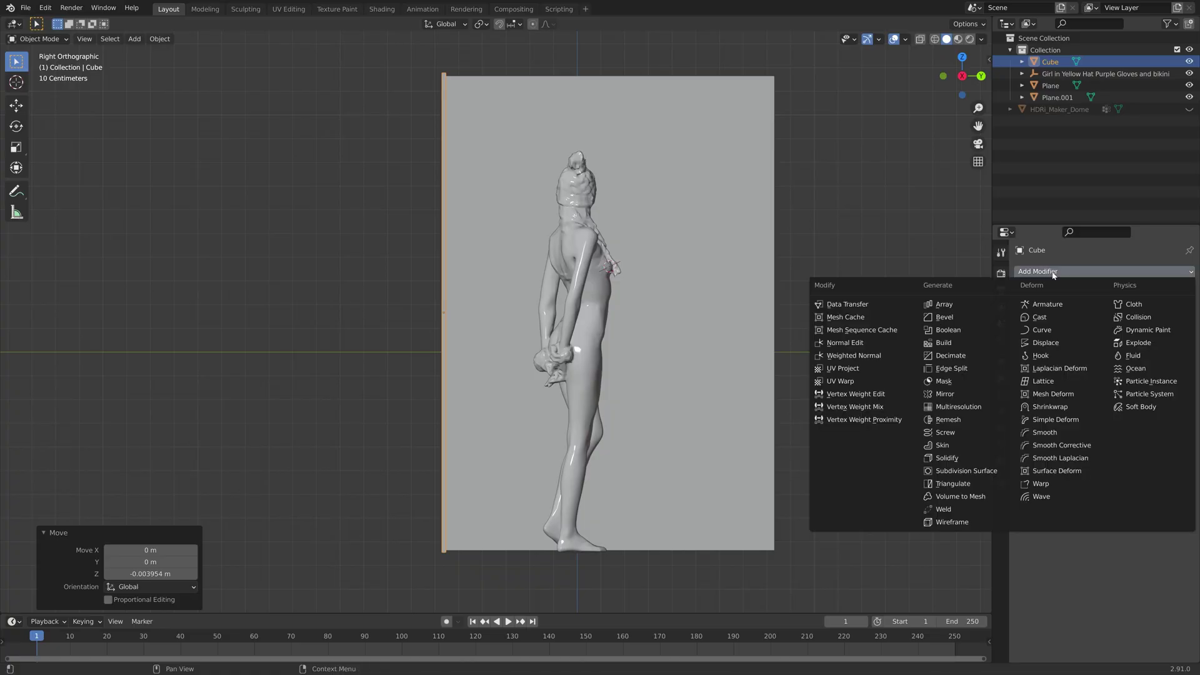
left_click(944, 394)
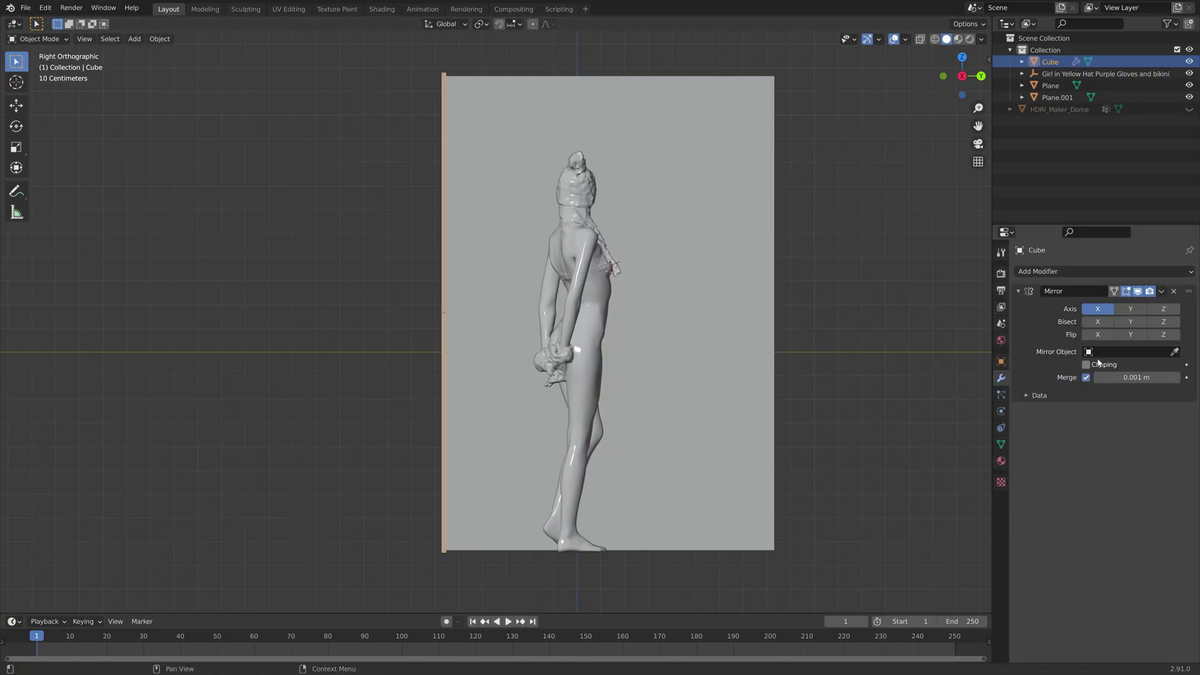
left_click(1174, 353)
left_click(647, 234)
left_click(1131, 310)
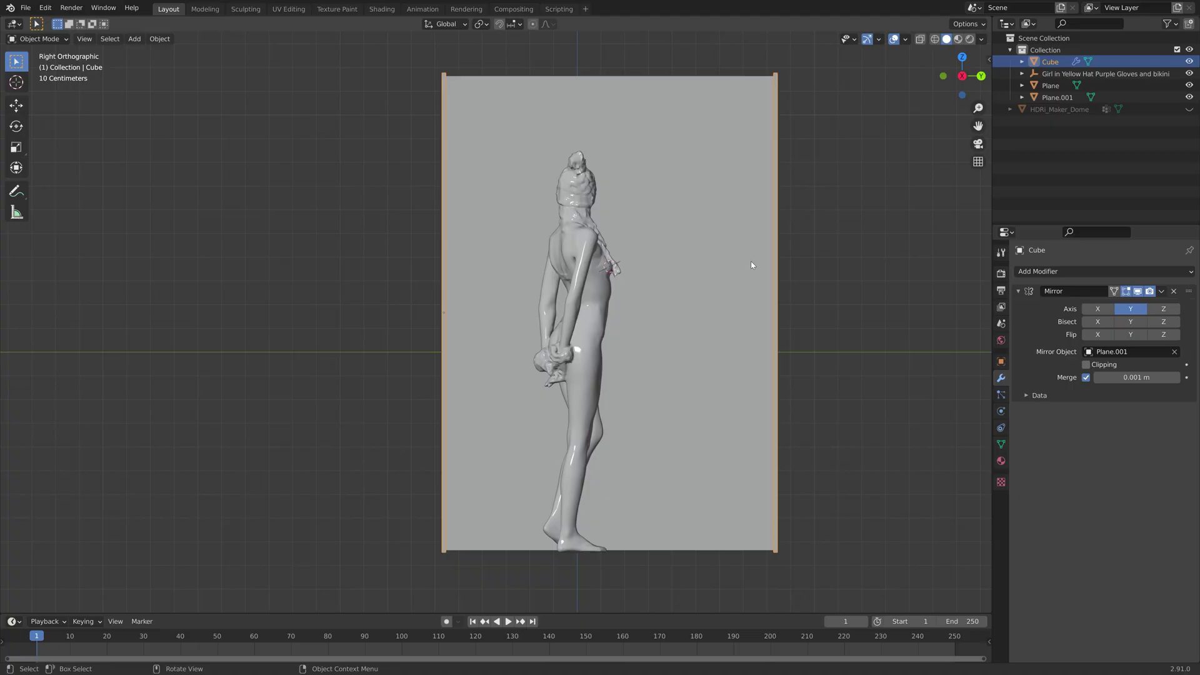
left_click(970, 38)
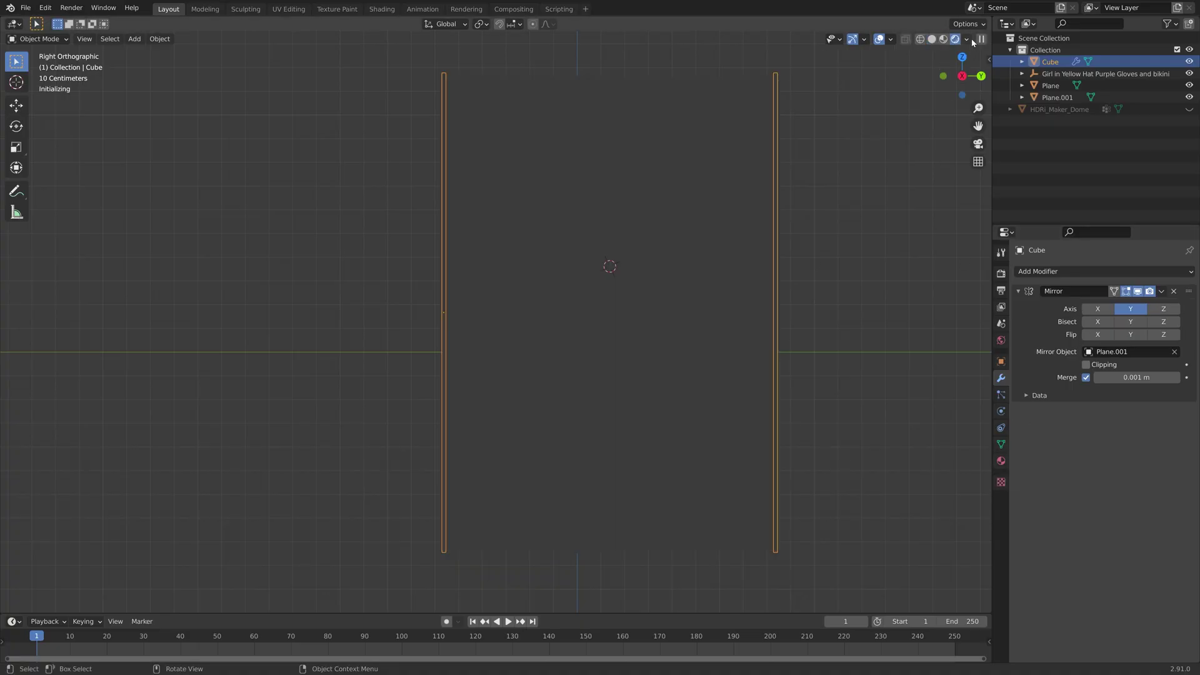
- Darken the bars' Material.004 base colour from white to grey, then return to Solid shading
left_click(1002, 461)
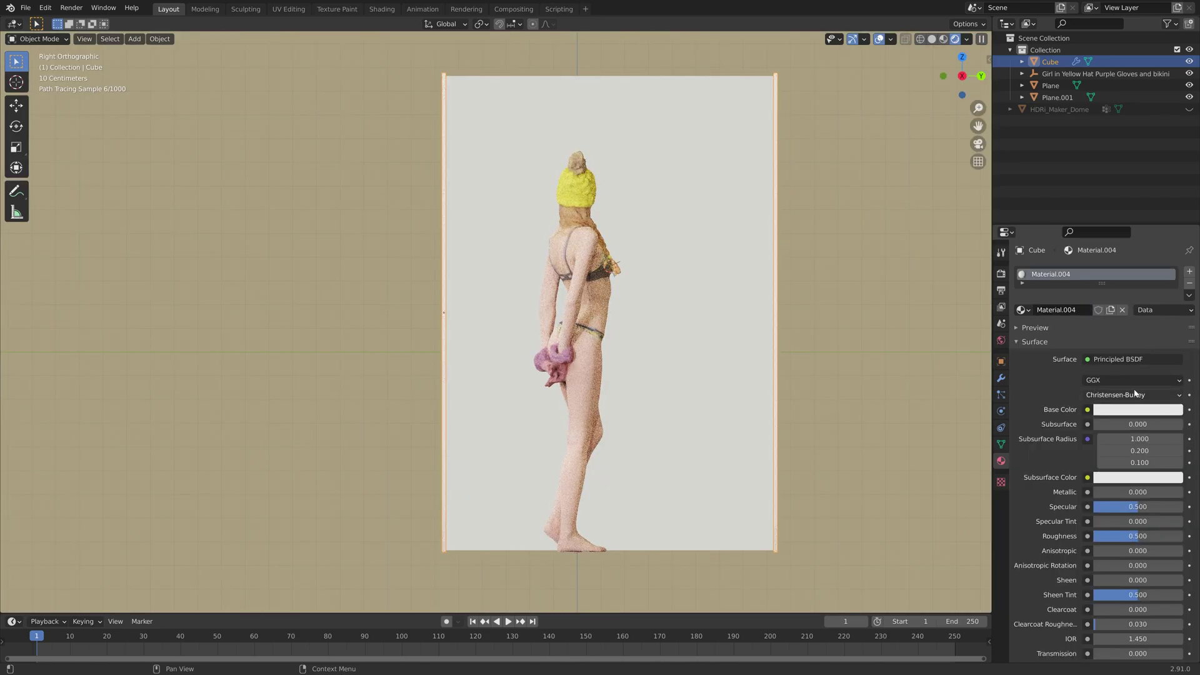
key("KP_5")
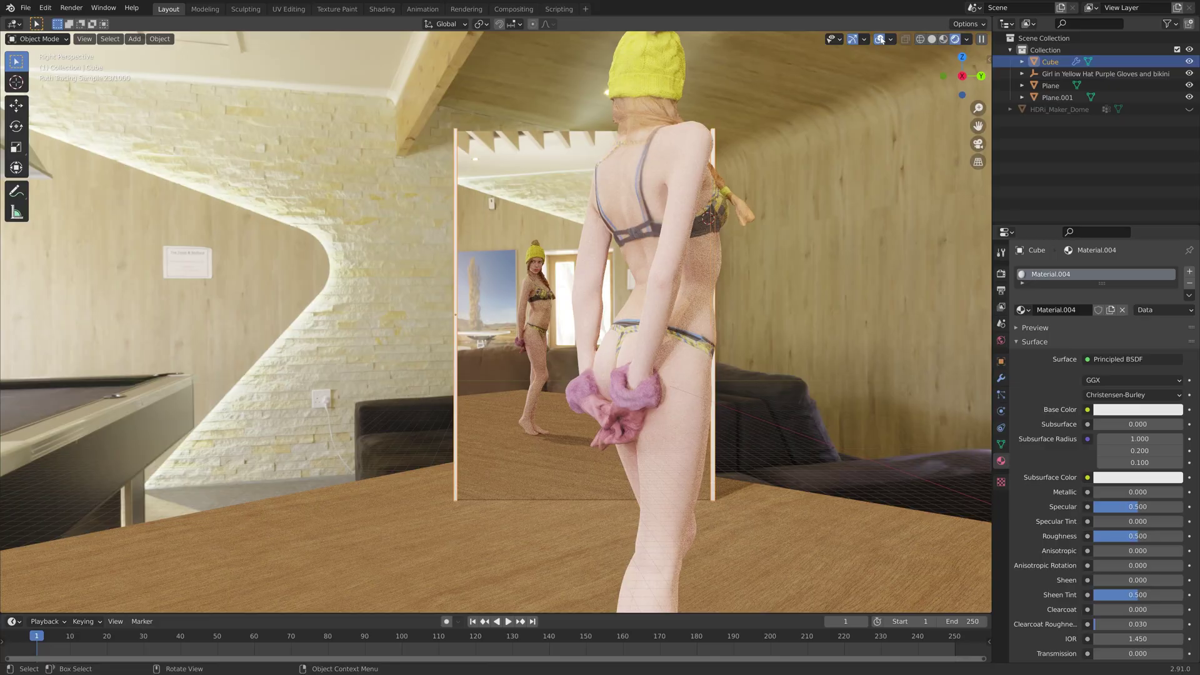
left_click(1131, 410)
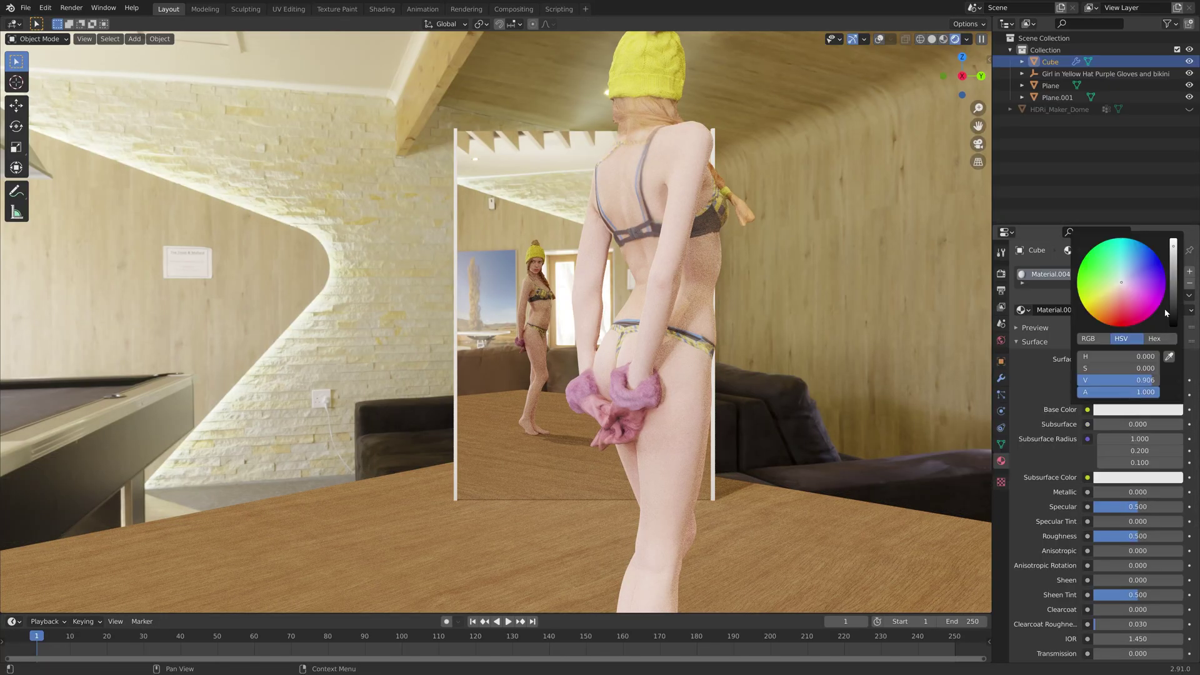
left_click(1174, 294)
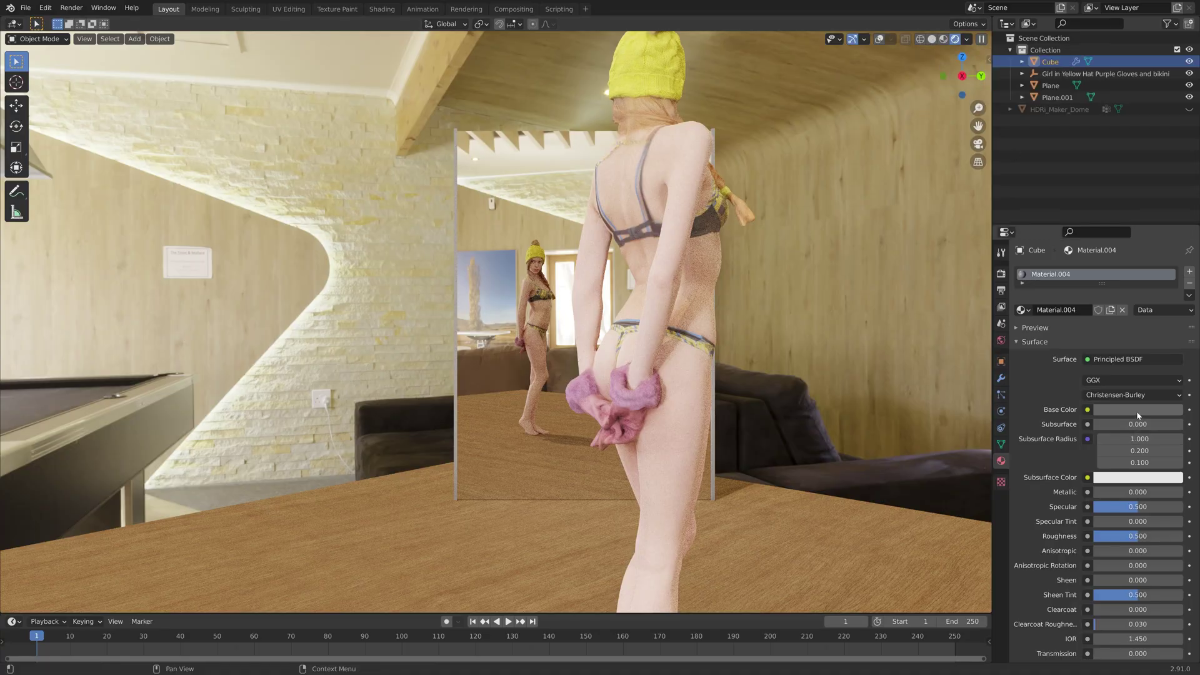
left_click(1138, 409)
left_click(1174, 300)
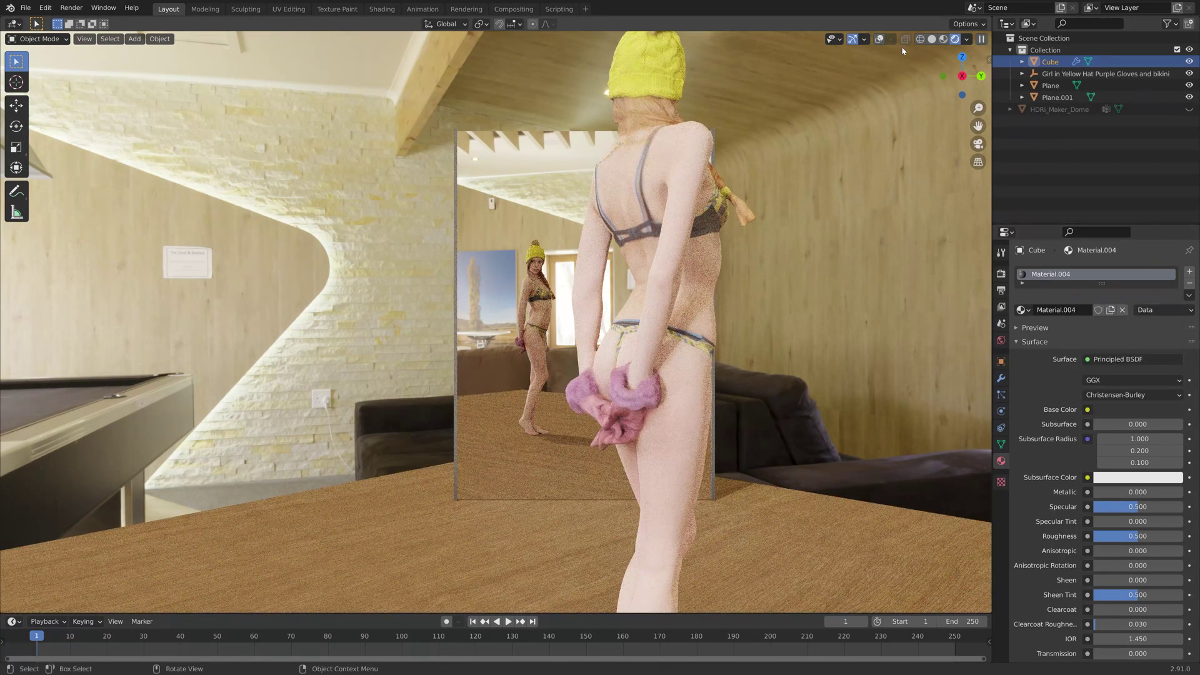
left_click(931, 39)
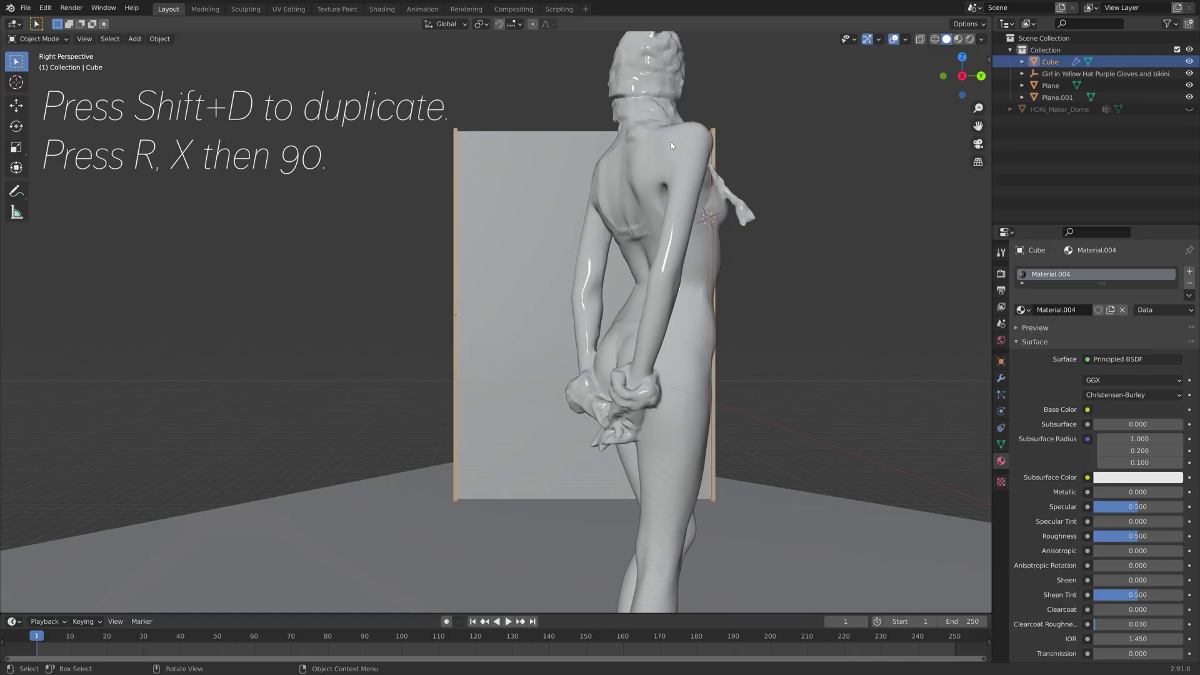
- Duplicate the bar, rotate the copy 90° on X, and set its Mirror modifier to Axis X only
key("shift+d")
key("r")
key("x")
key("9")
key("0")
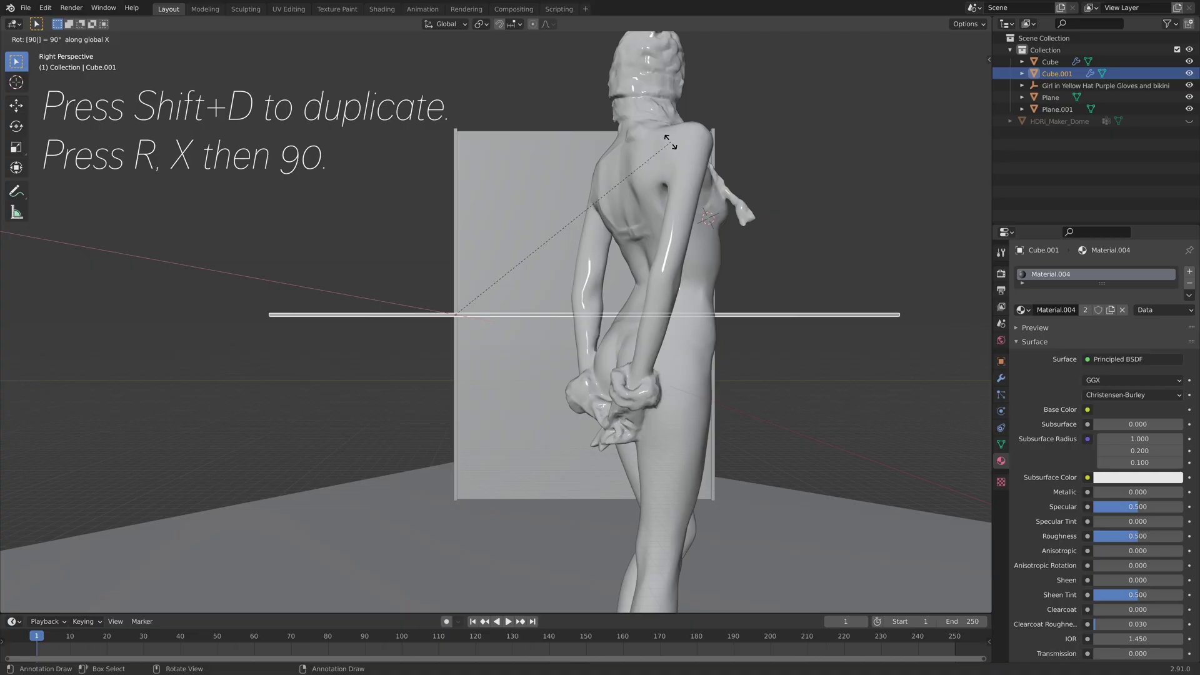
key("Return")
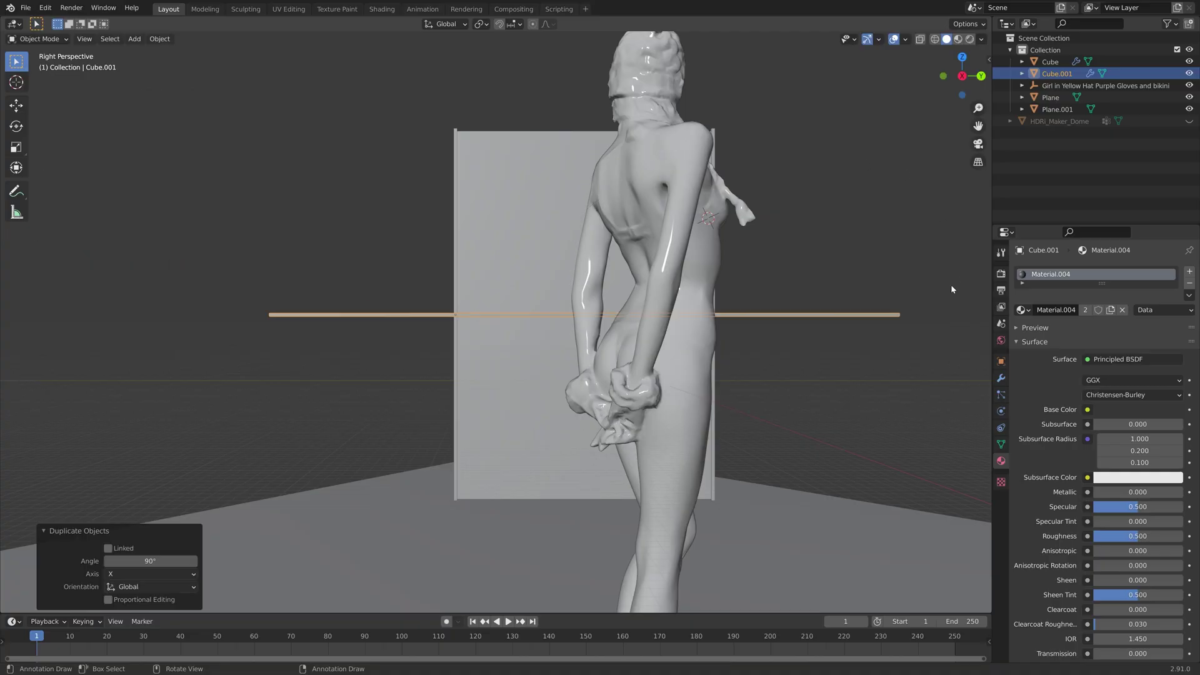
left_click(1000, 377)
left_click(1097, 309)
left_click(1130, 309)
- Raise the horizontal bar along Z to the mirror's top edge
key("g")
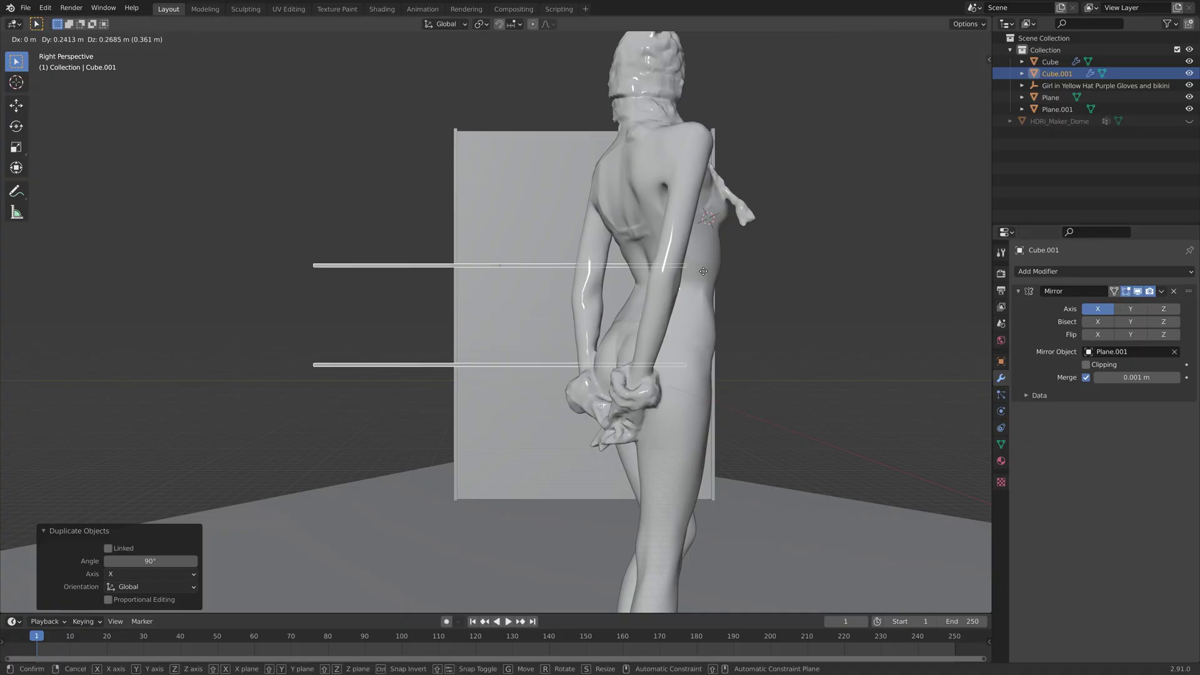
key("Escape")
middle_click_drag(571, 330, 574, 355)
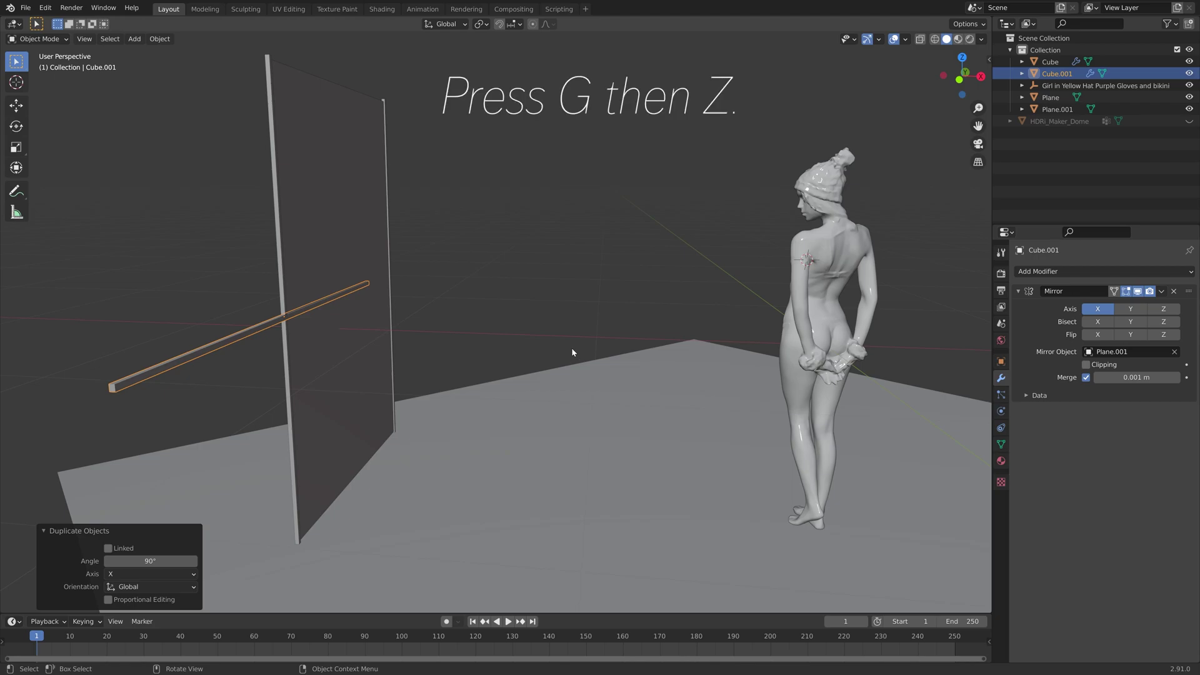
key("g")
key("z")
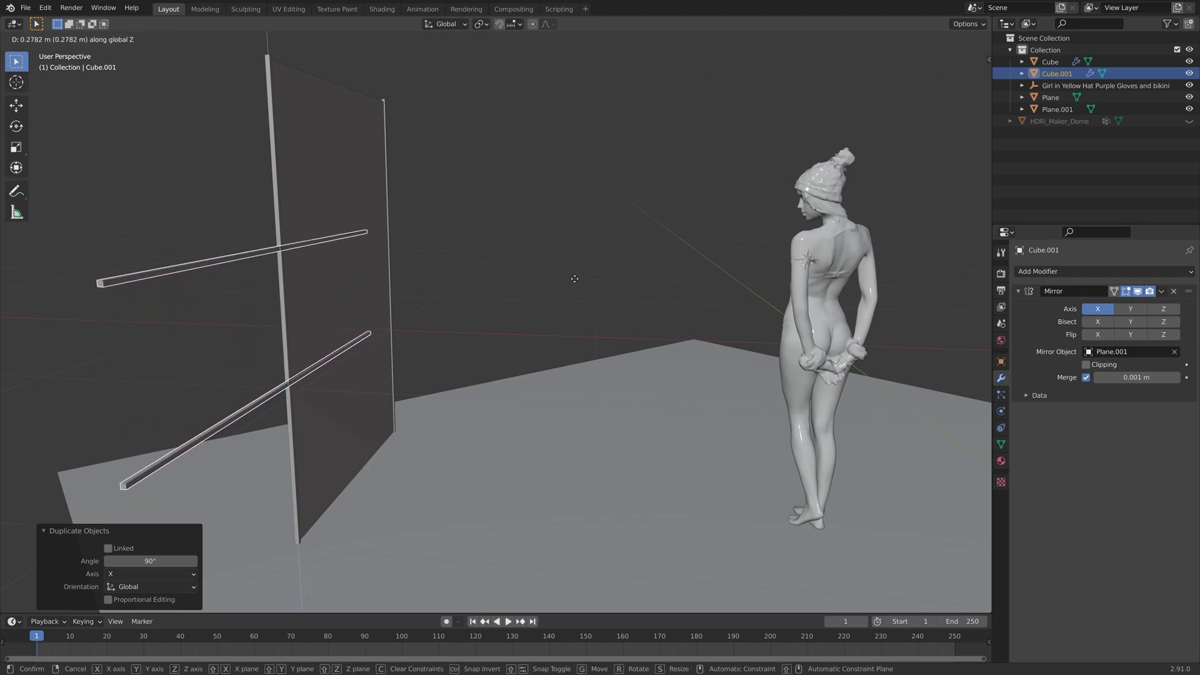
left_click(550, 90)
key("KP_3")
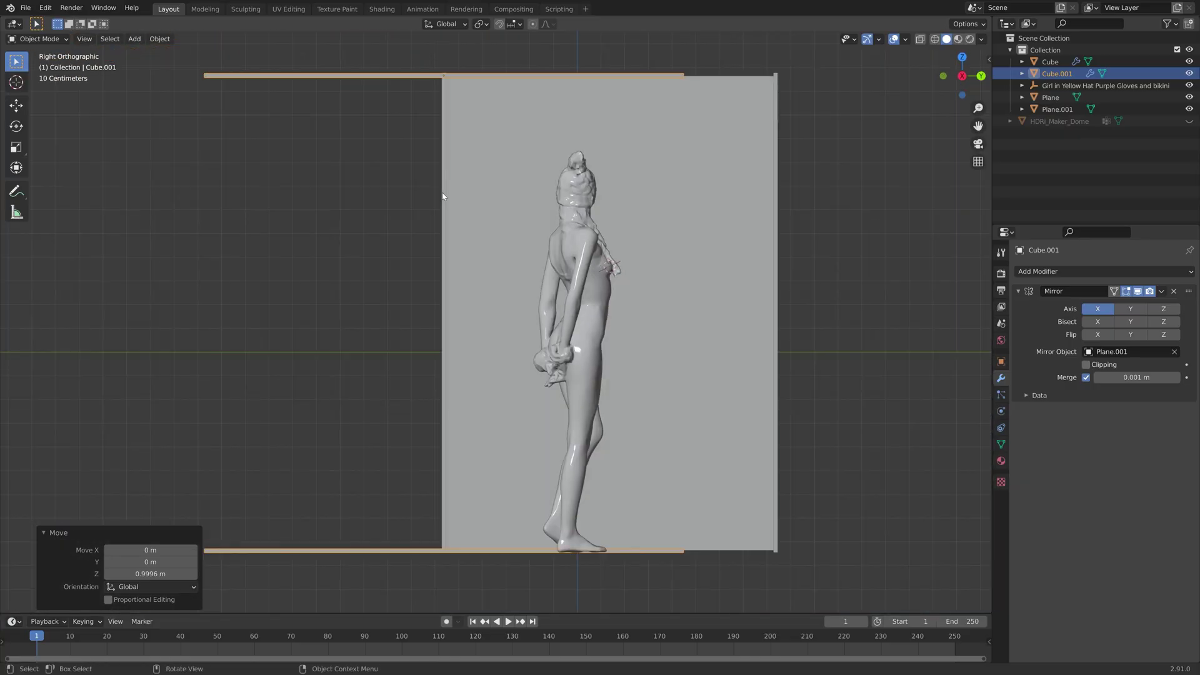
- Slide the top and bottom bars along Y and shorten them to 0.696 to match the mirror
key("g")
key("x")
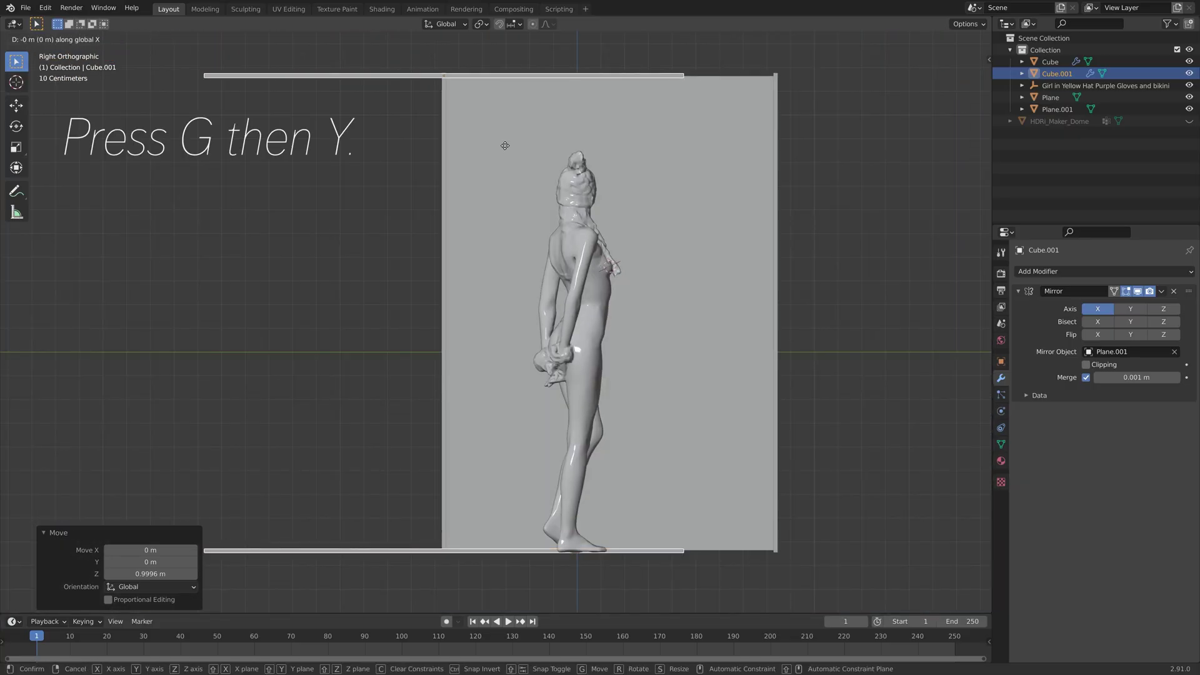
key("y")
left_click(667, 120)
key("s")
key("y")
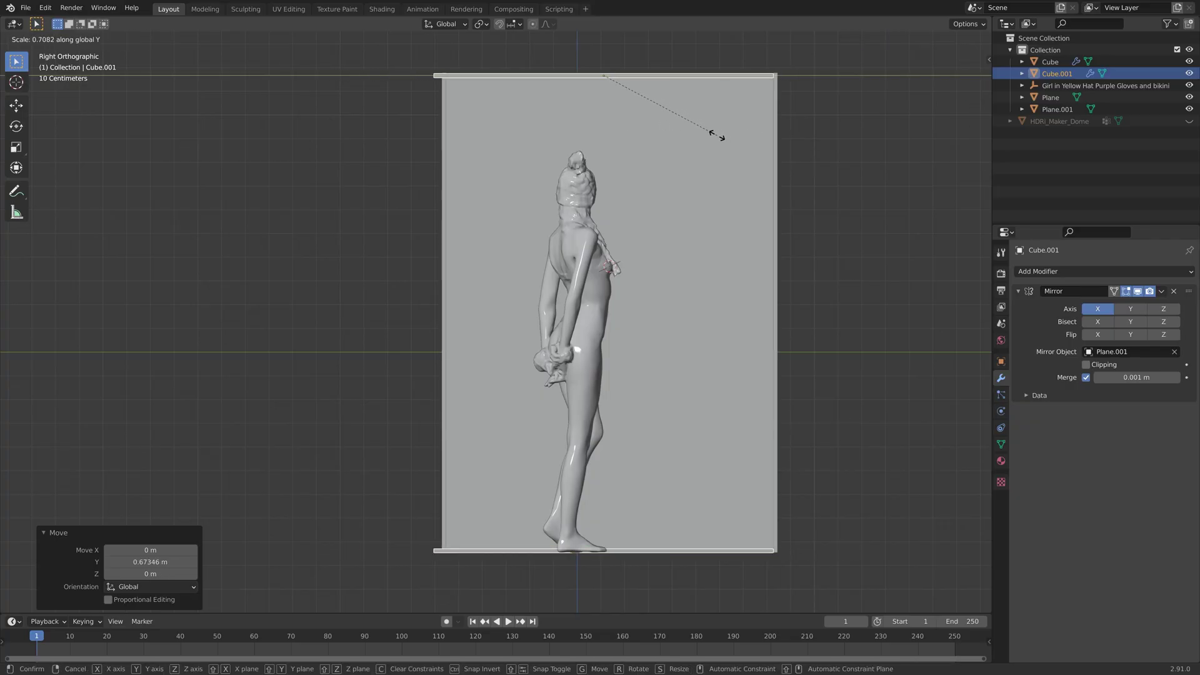
left_click(714, 136)
key("g")
key("y")
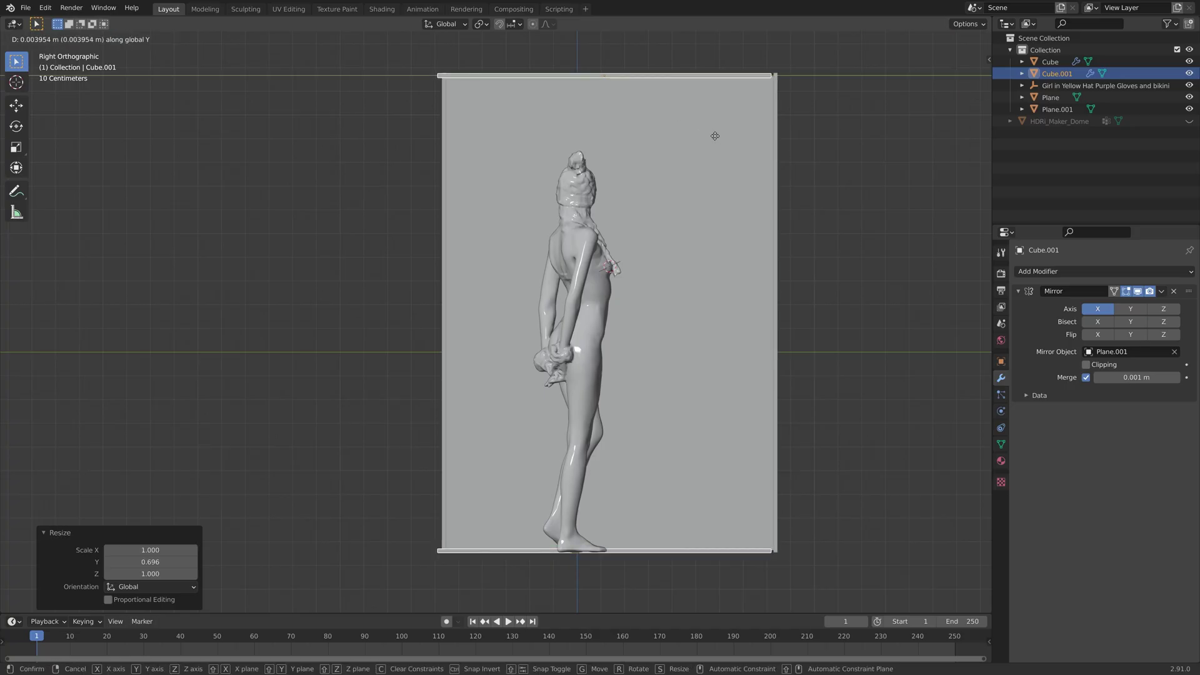
left_click(720, 135)
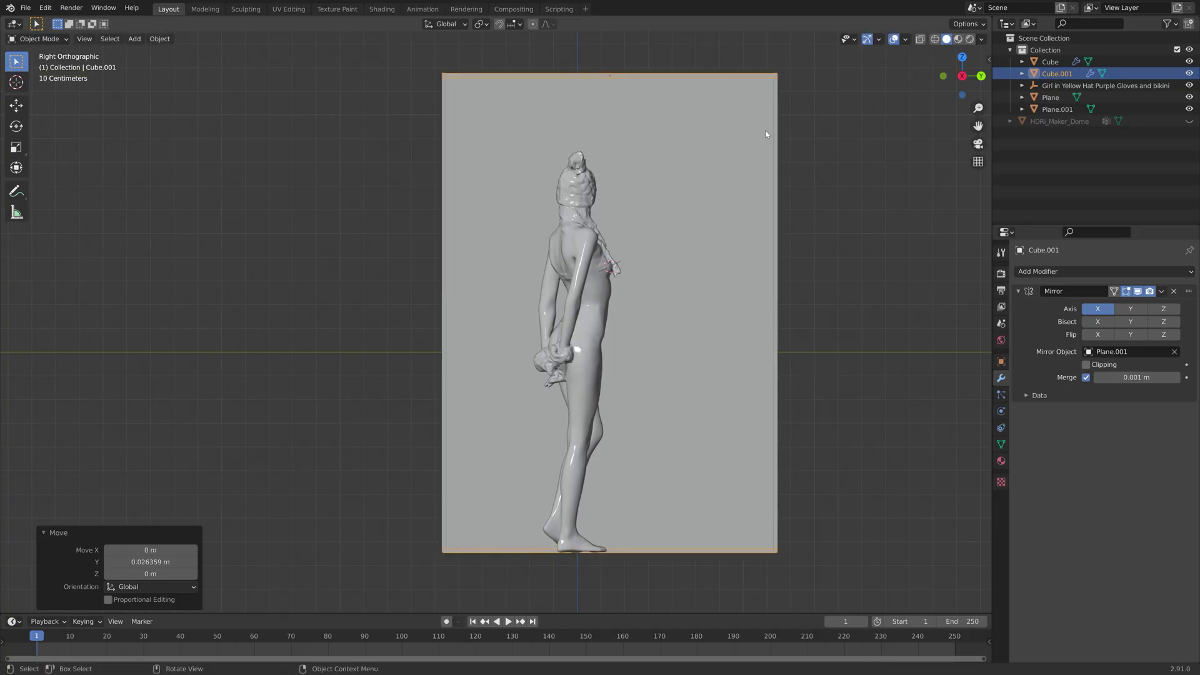
- Fine-tune the bars' Y length and position to span the mirror width, then preview rendered
key("s")
key("y")
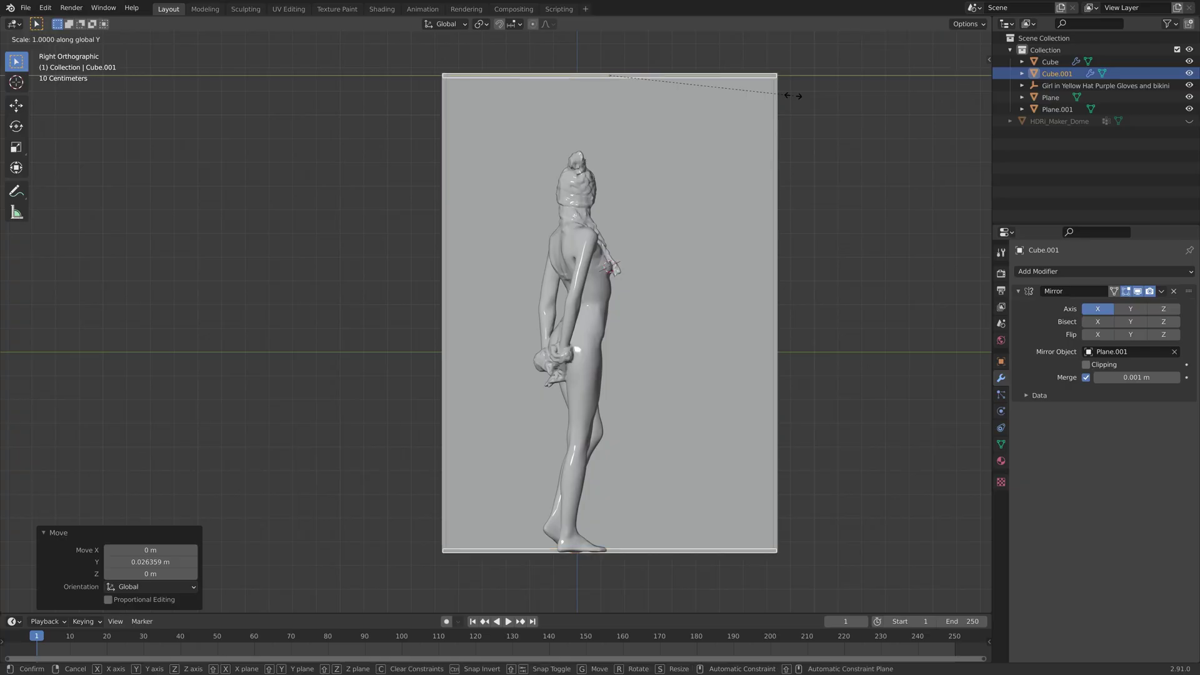
left_click(793, 95)
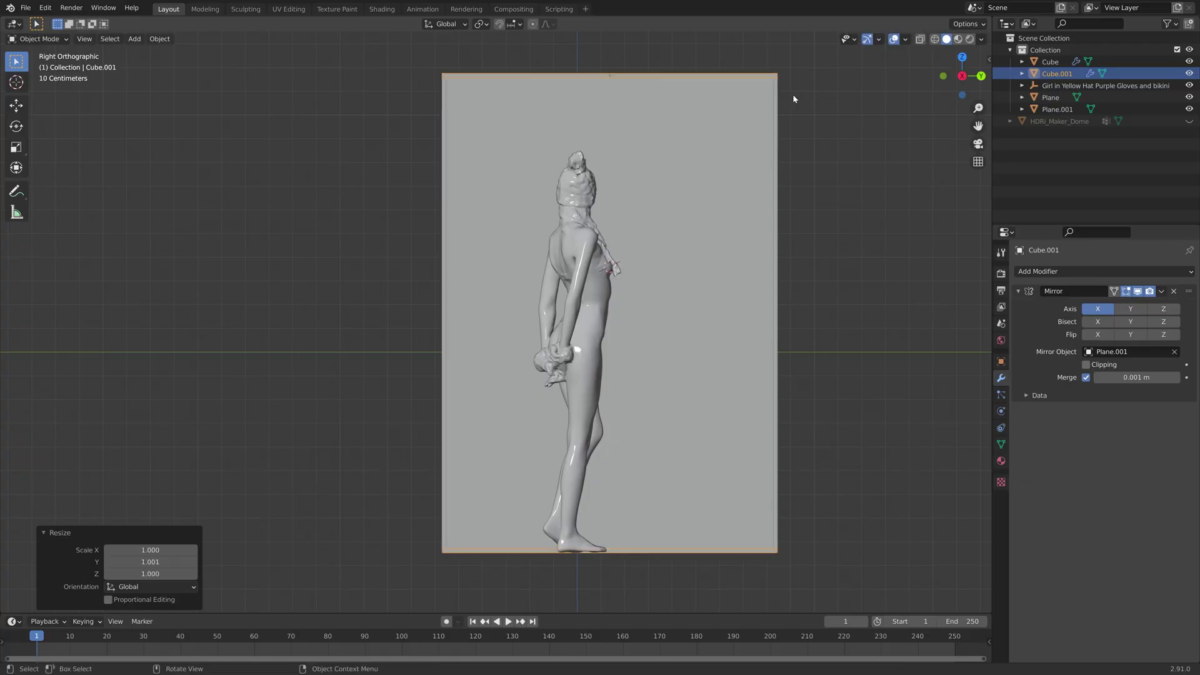
key("g")
key("y")
left_click(793, 95)
middle_click_drag(782, 207, 805, 189)
left_click(969, 38)
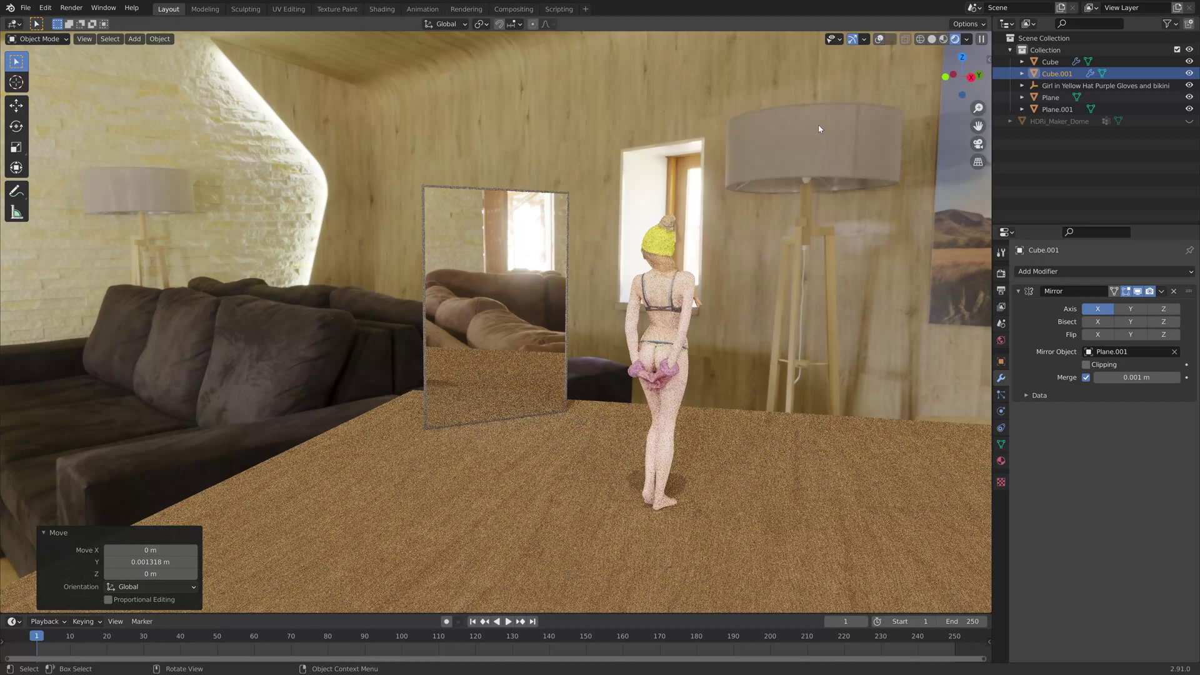
- Darken the frame bars' Material.004 base colour to a value of about 0.144
middle_click_drag(819, 128, 712, 135)
left_click(1001, 461)
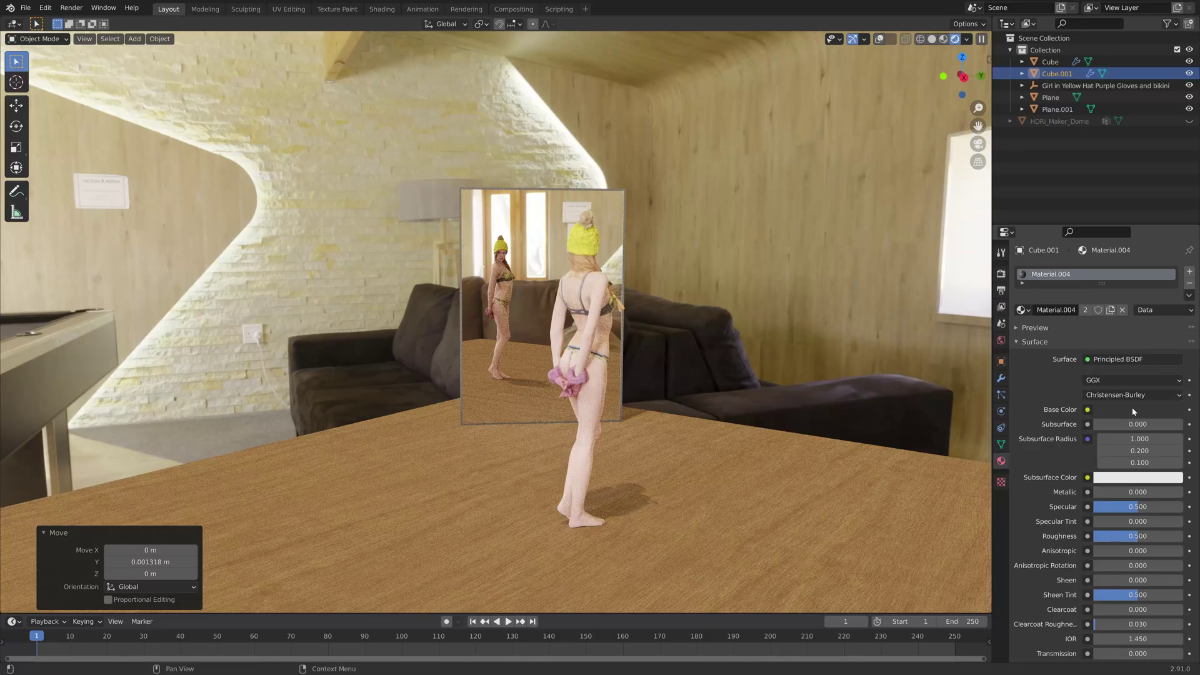
left_click(1133, 410)
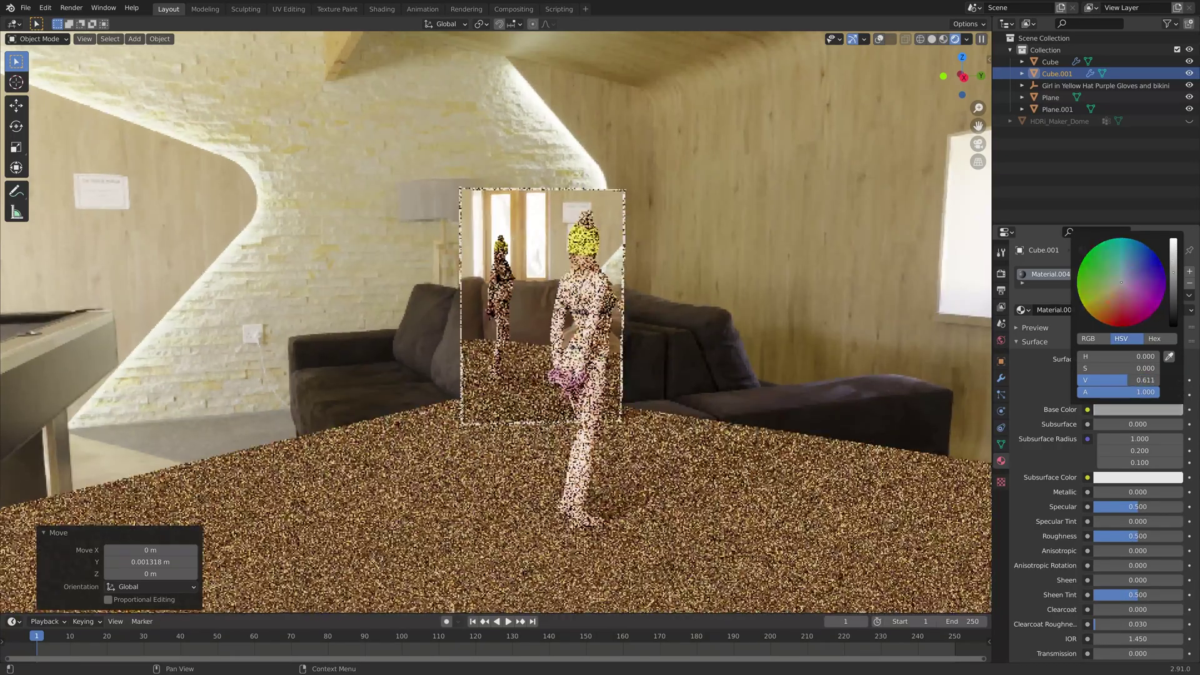
left_click(1173, 314)
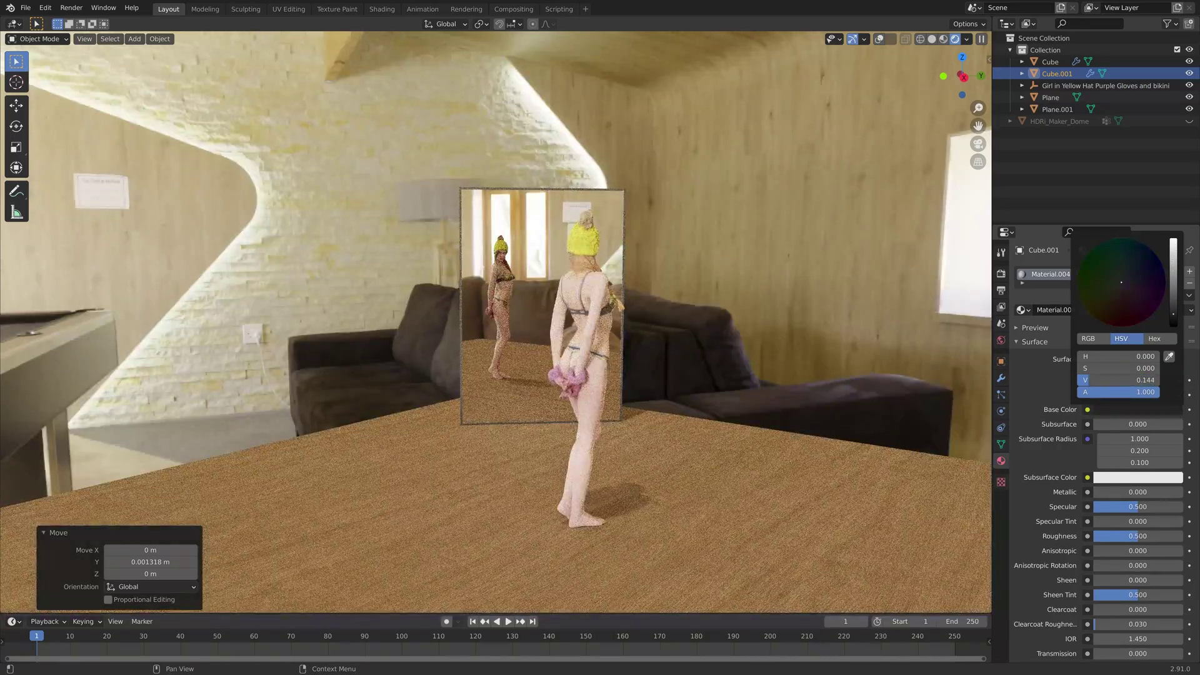